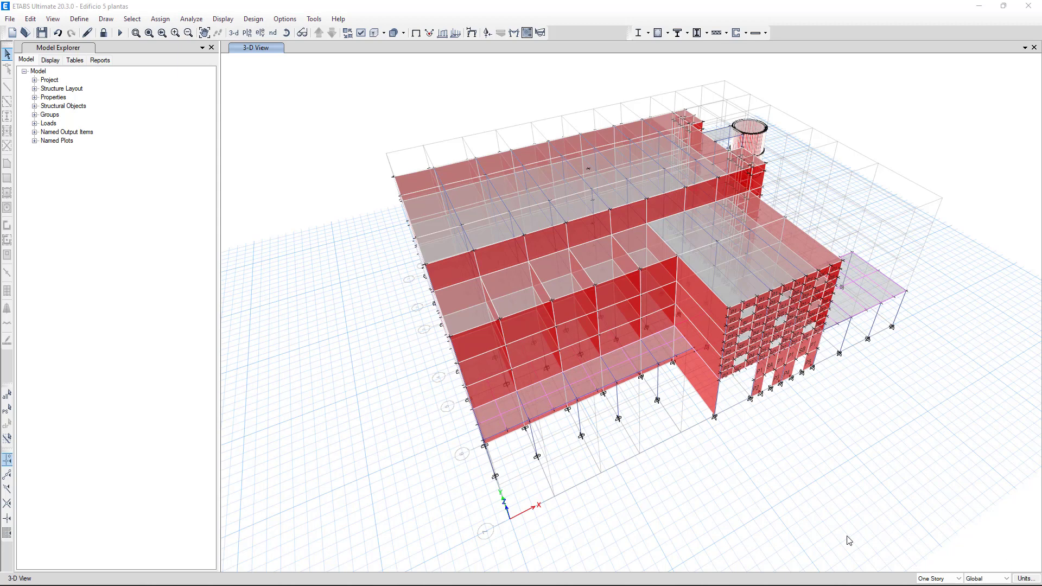
# Step: Display the elevation view along grid line 7
pyautogui.click(711, 495)
pyautogui.keyDown('shift'); pyautogui.moveTo(713, 496); pyautogui.dragTo(724, 510, button='middle'); pyautogui.keyUp('shift')
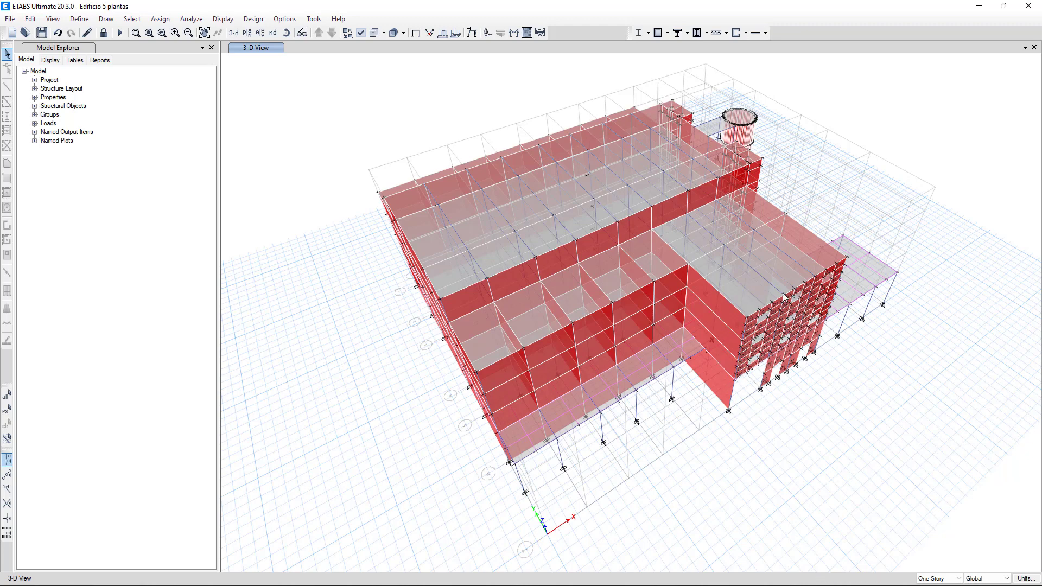
pyautogui.keyDown('shift'); pyautogui.moveTo(780, 434); pyautogui.dragTo(739, 323, button='middle'); pyautogui.keyUp('shift')
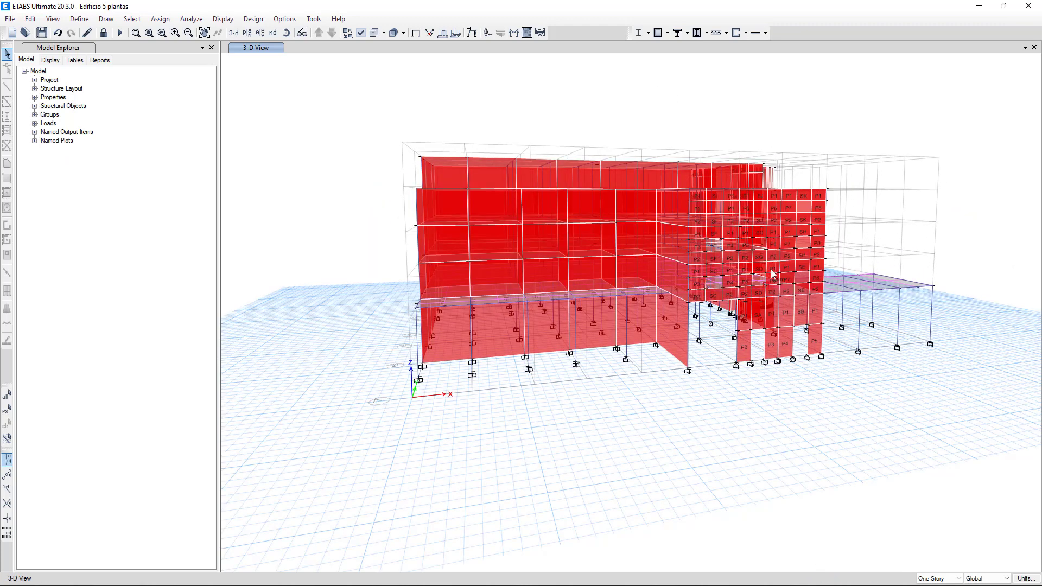
pyautogui.click(260, 34)
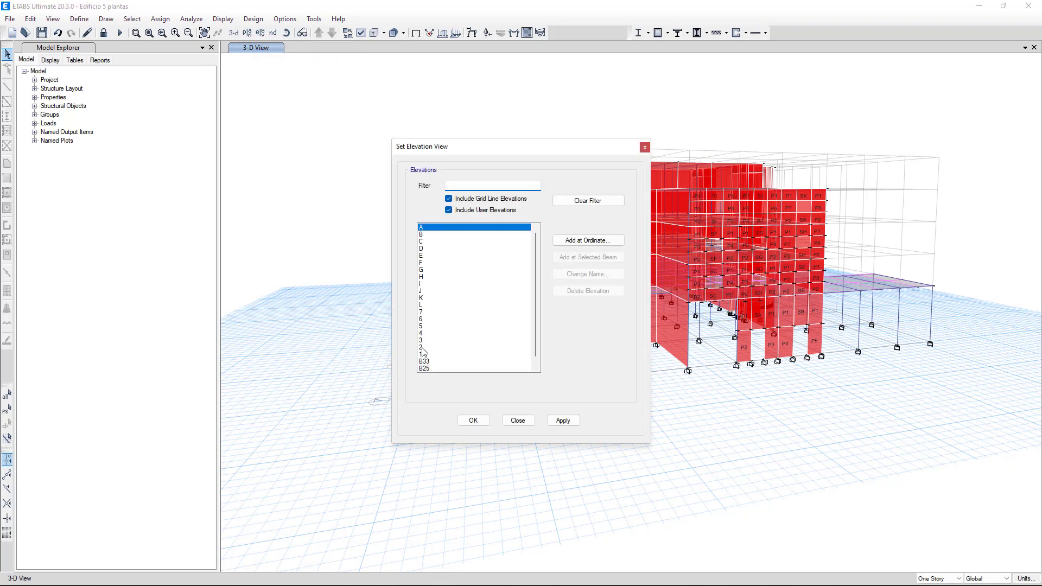
pyautogui.click(421, 312)
pyautogui.click(574, 424)
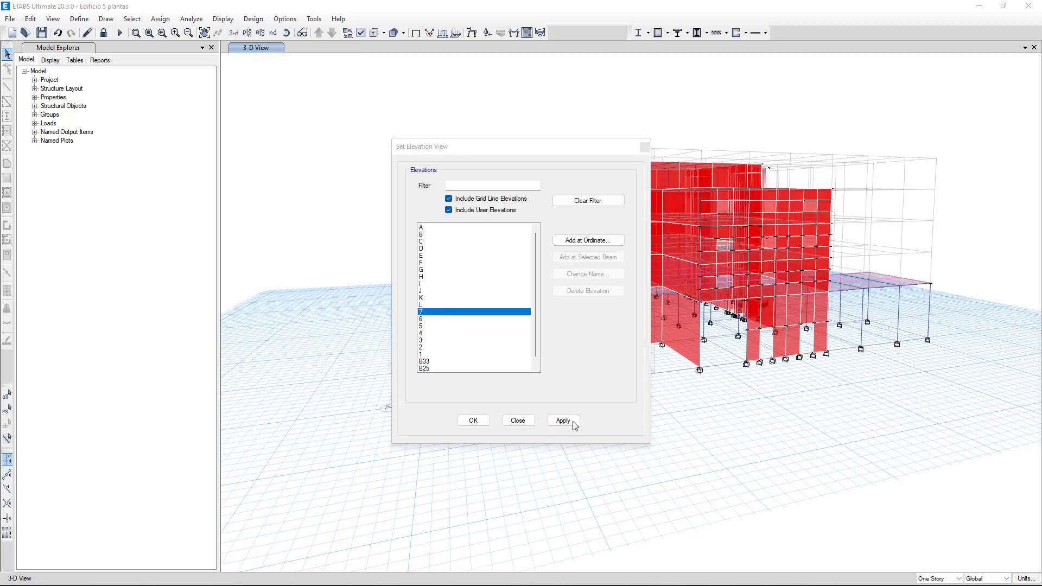
pyautogui.click(564, 423)
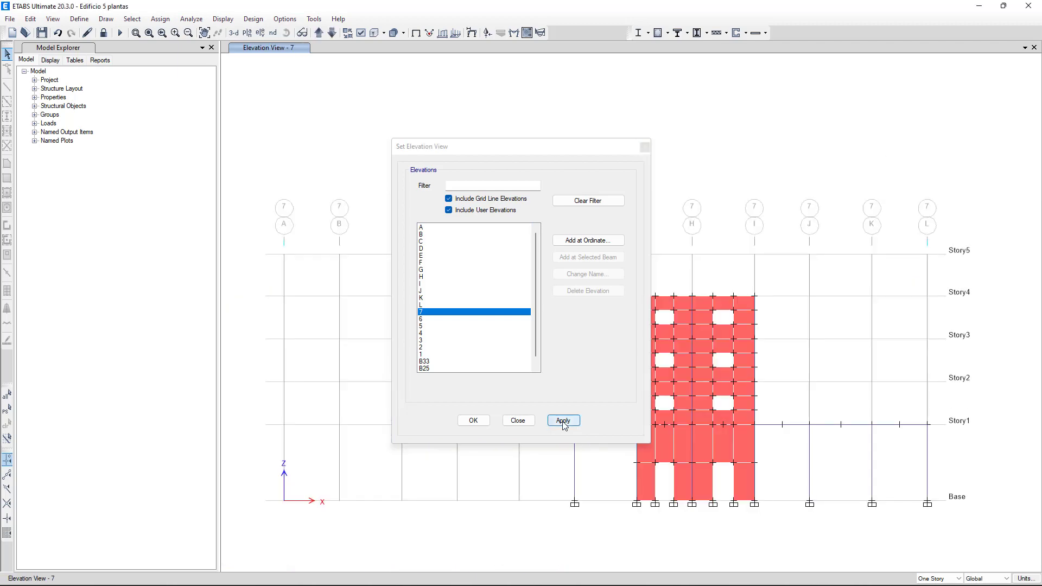
pyautogui.click(524, 423)
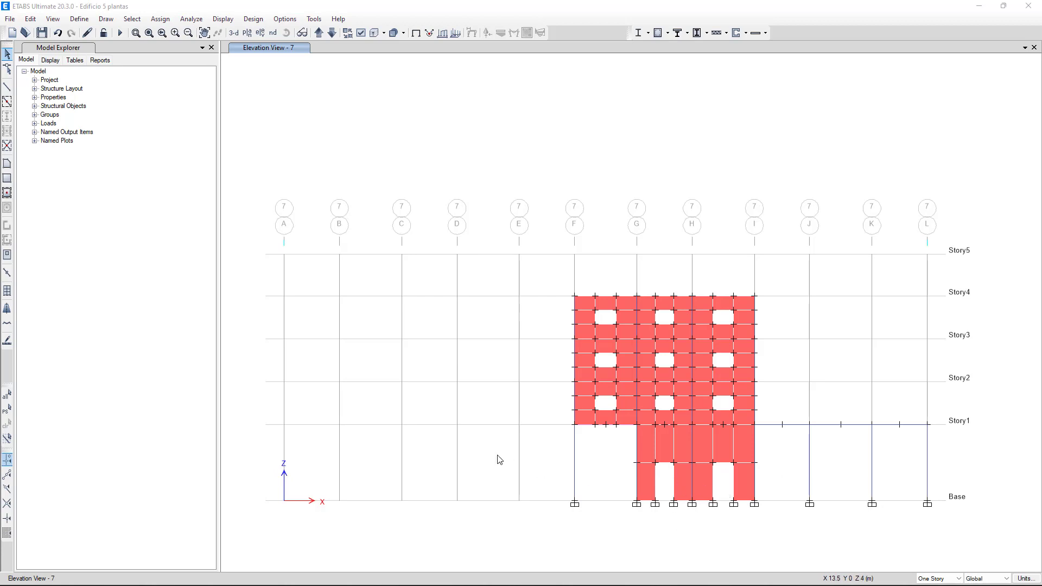
# Step: Review the wall opening drawing properties and the Divide Shells options for splitting quadrilaterals at grids, joints or frames
pyautogui.click(7, 258)
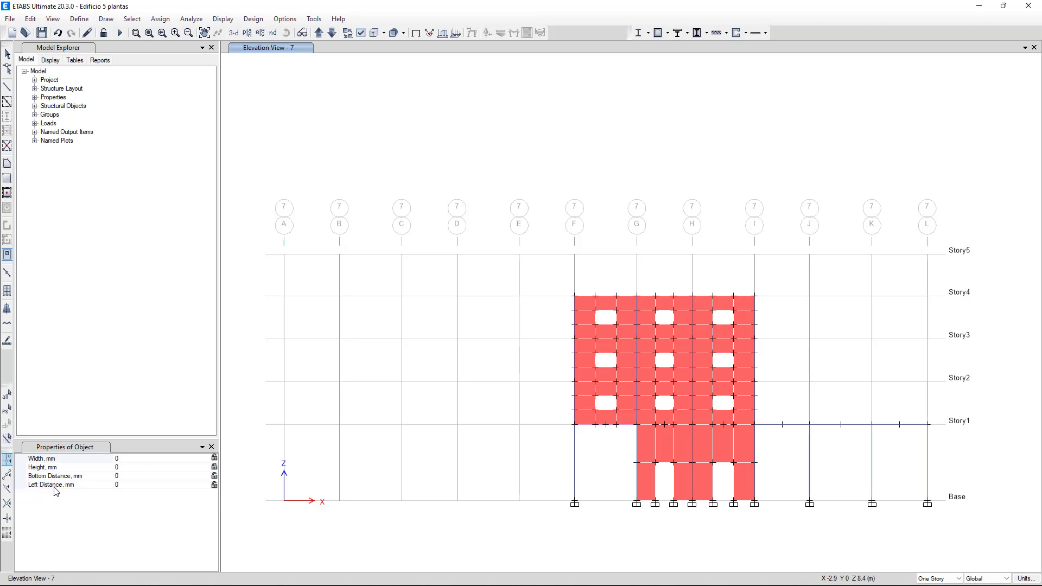
pyautogui.click(212, 447)
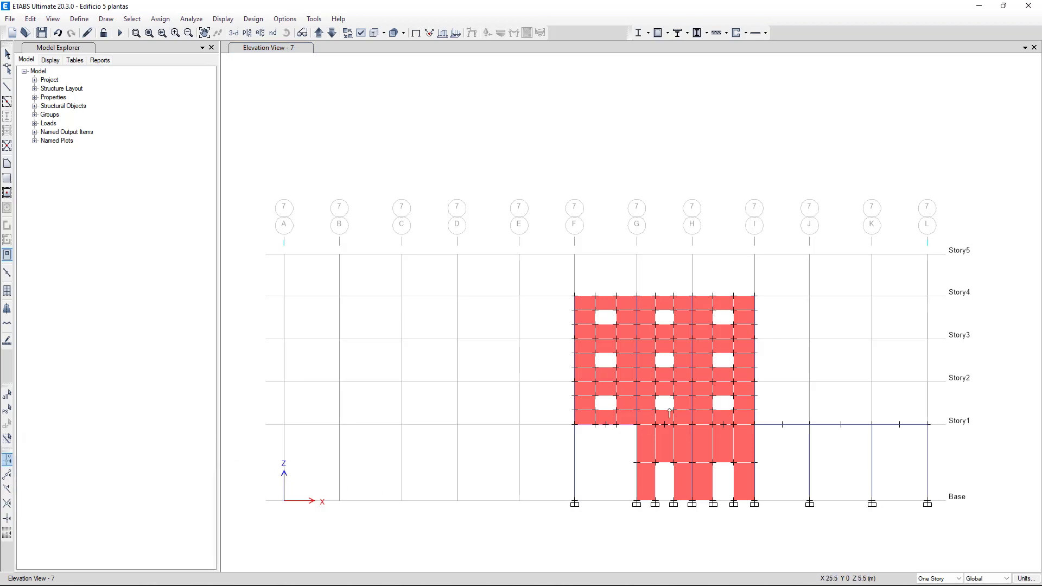
pyautogui.click(106, 19)
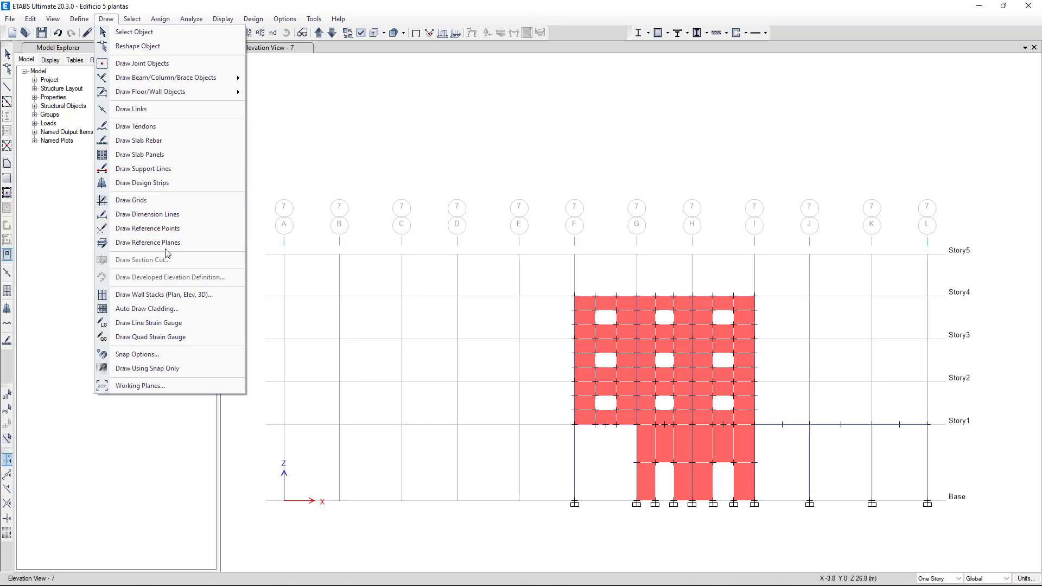
pyautogui.moveTo(33, 21)
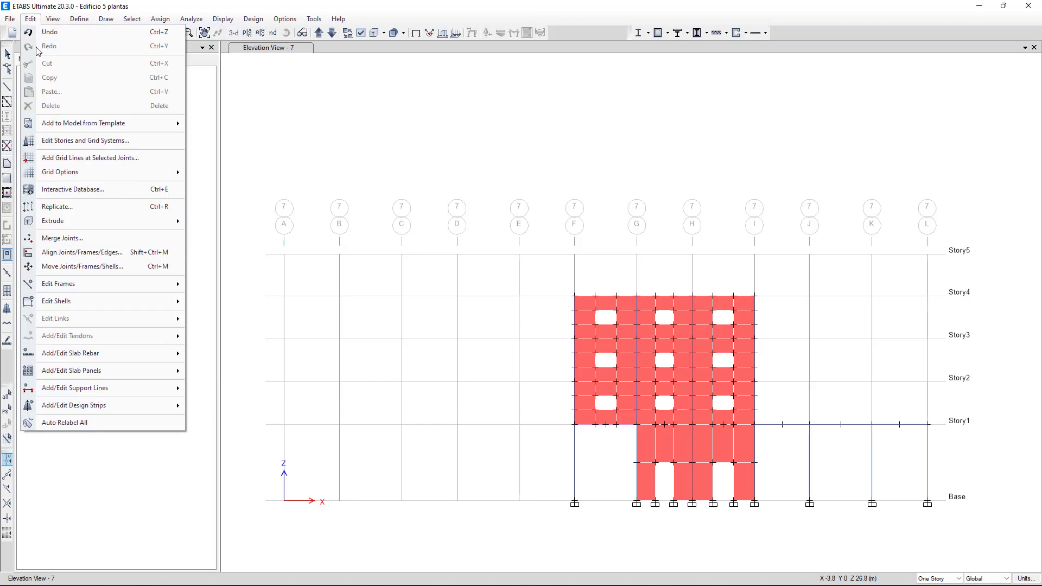
pyautogui.moveTo(87, 301)
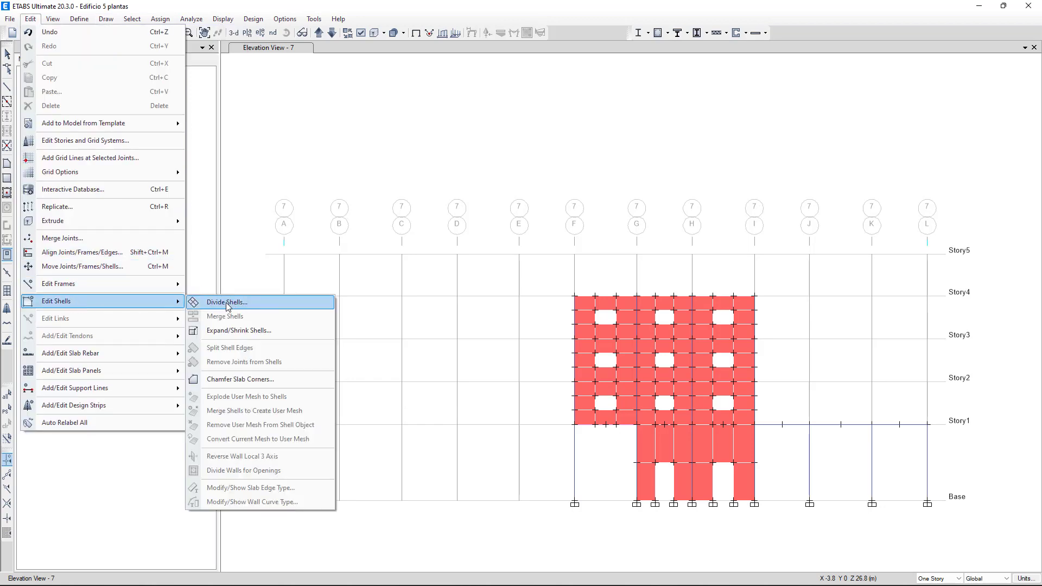
pyautogui.click(229, 303)
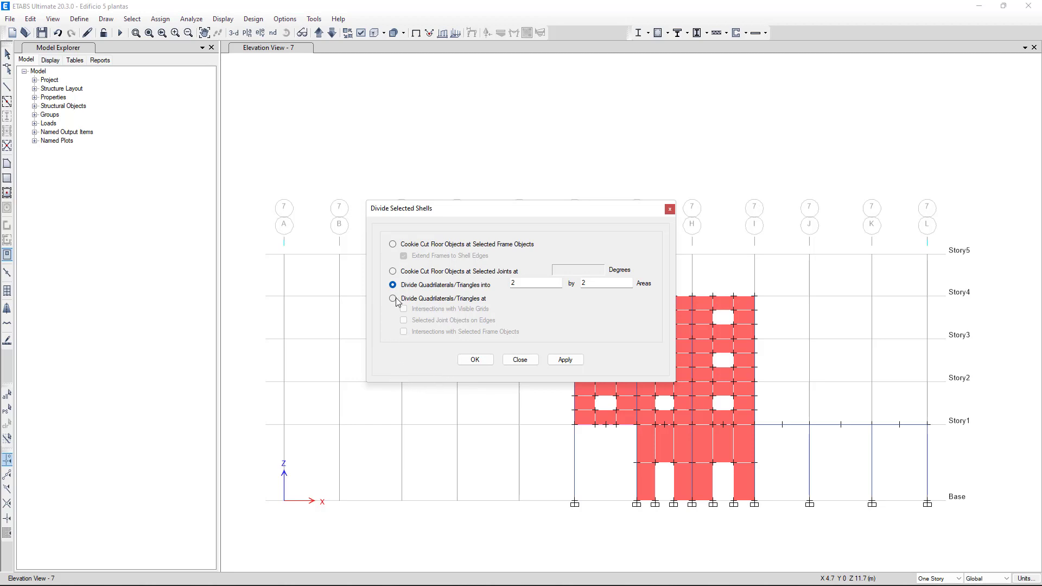
pyautogui.click(393, 299)
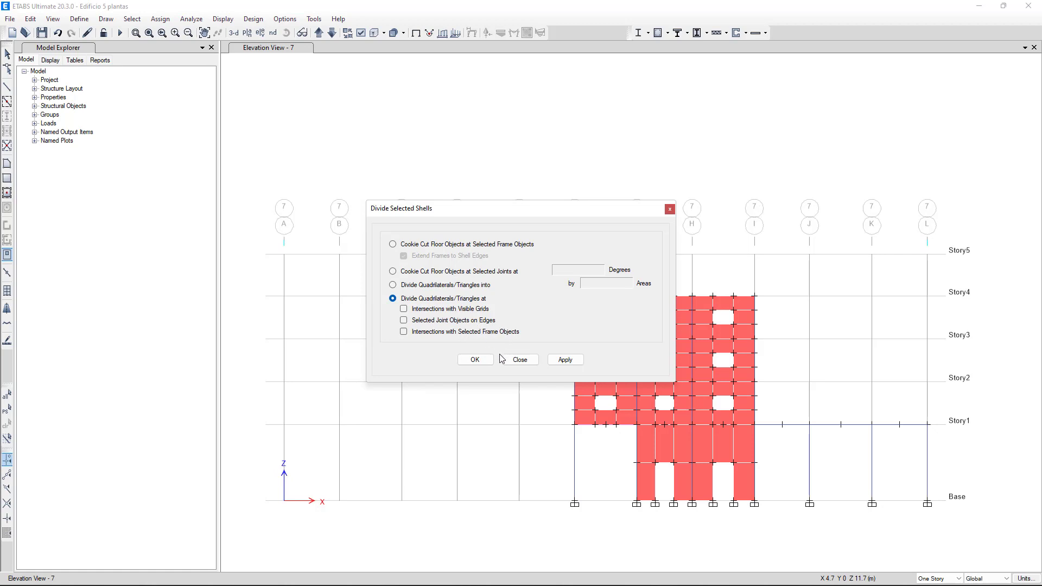
pyautogui.click(518, 360)
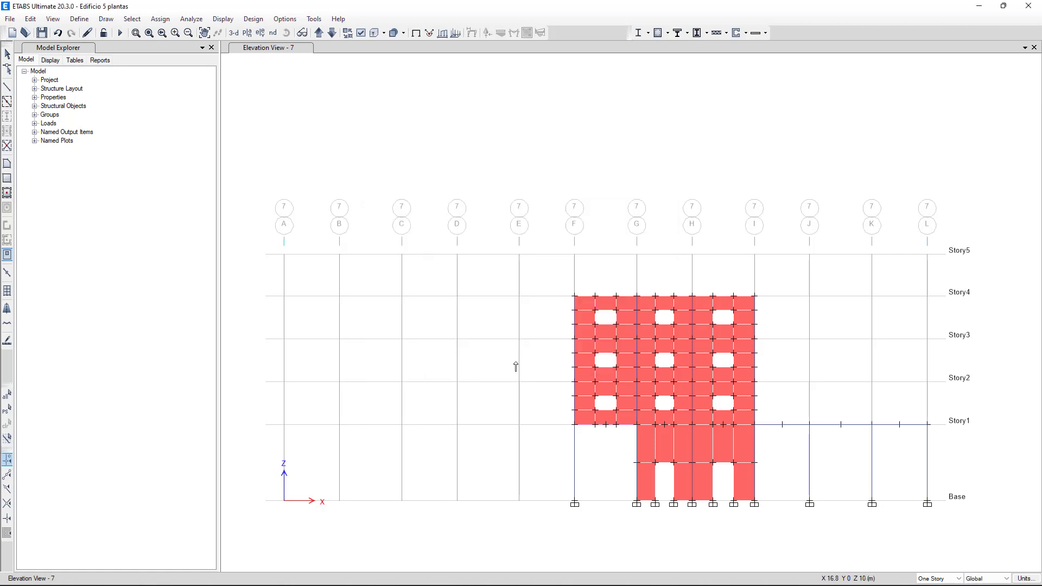
pyautogui.click(511, 407)
pyautogui.press('Escape')
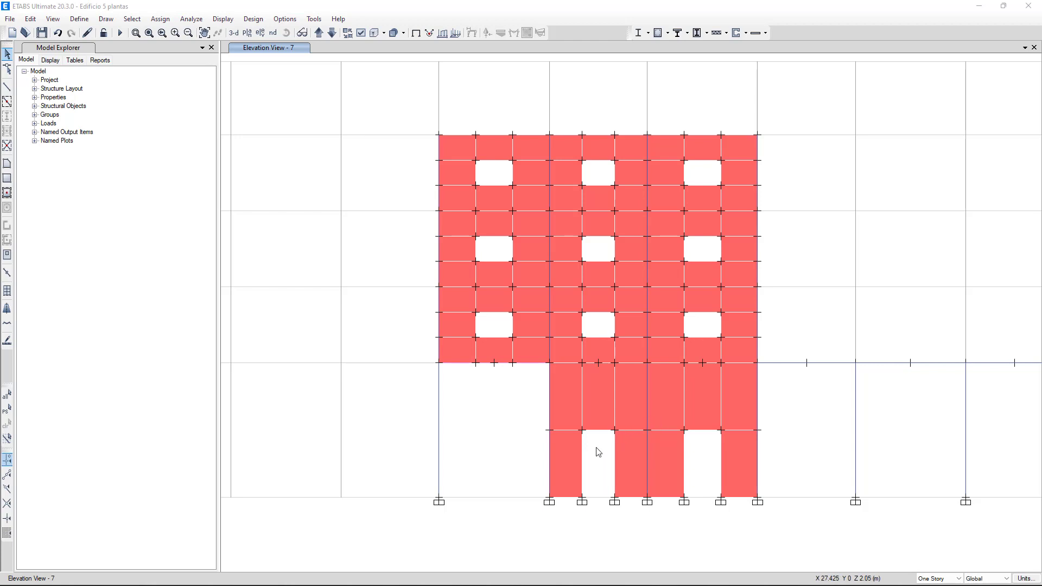
pyautogui.click(595, 403)
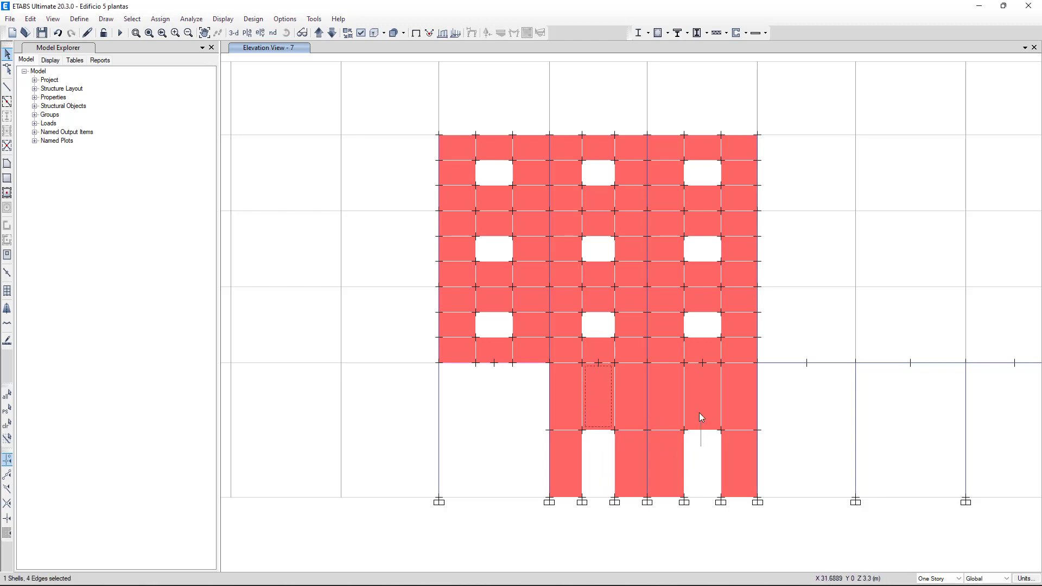
pyautogui.click(703, 395)
pyautogui.hotkey('ctrl', 'q')
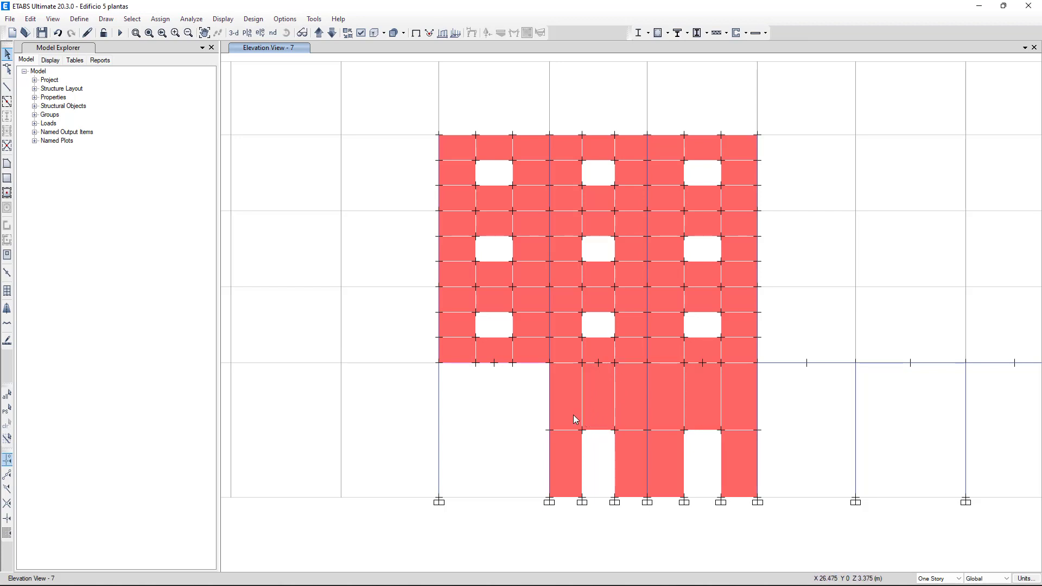
pyautogui.click(573, 415)
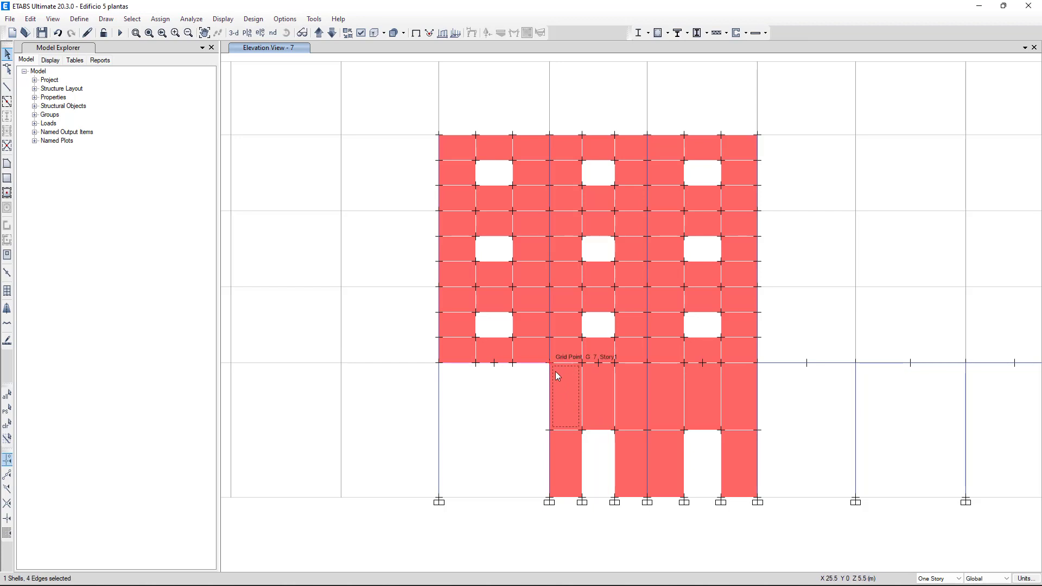
pyautogui.click(565, 391)
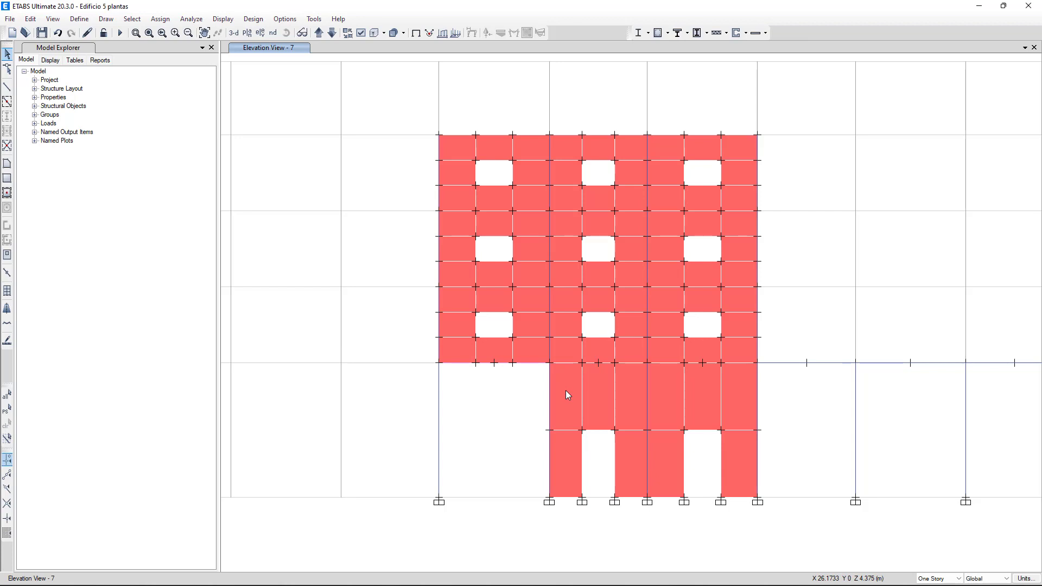
pyautogui.rightClick(562, 396)
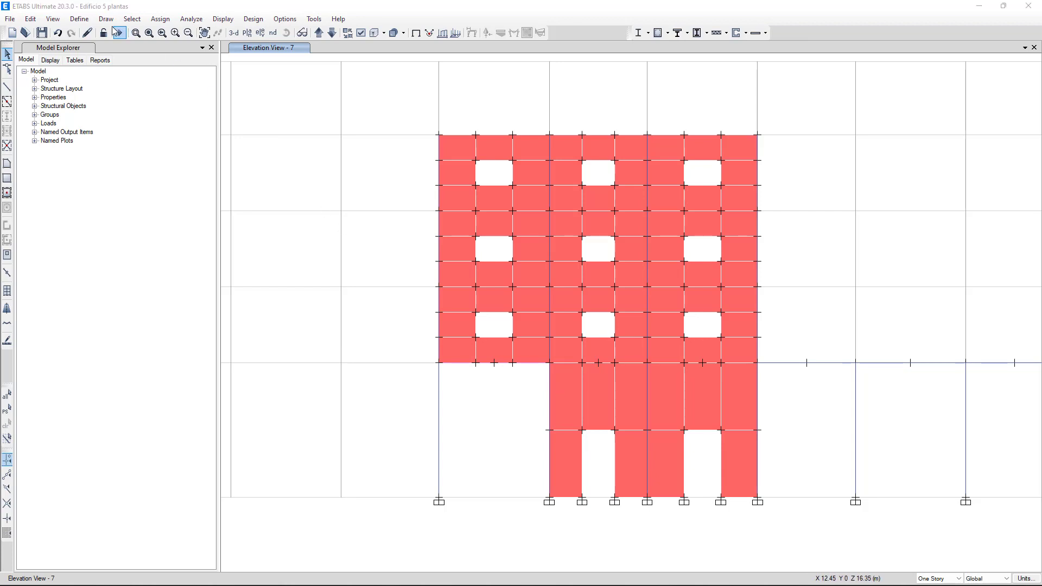
# Step: Review the defined wall spandrel labels, including SB, SD and SF, without changing them
pyautogui.click(79, 20)
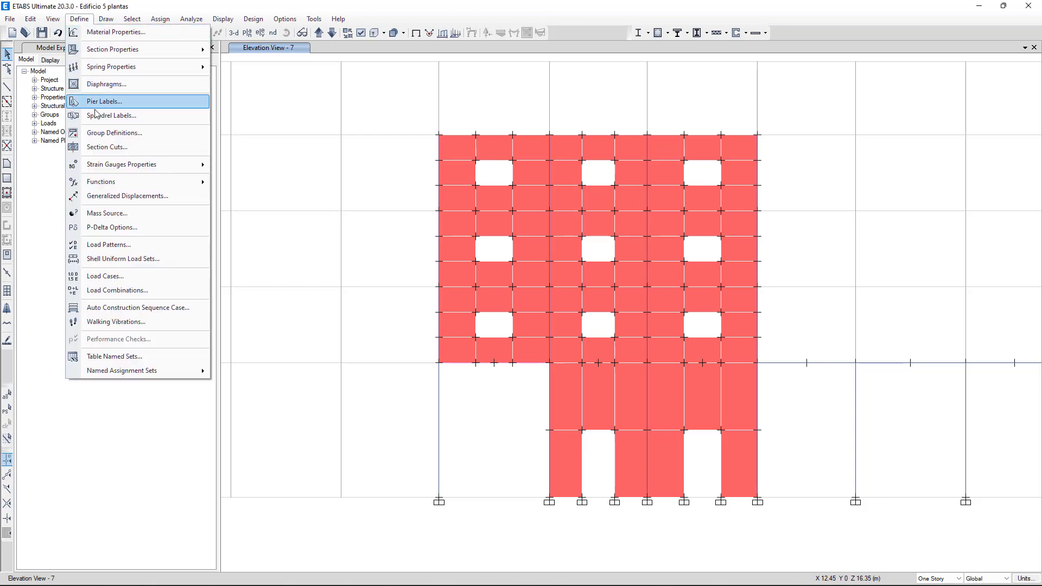
pyautogui.click(126, 116)
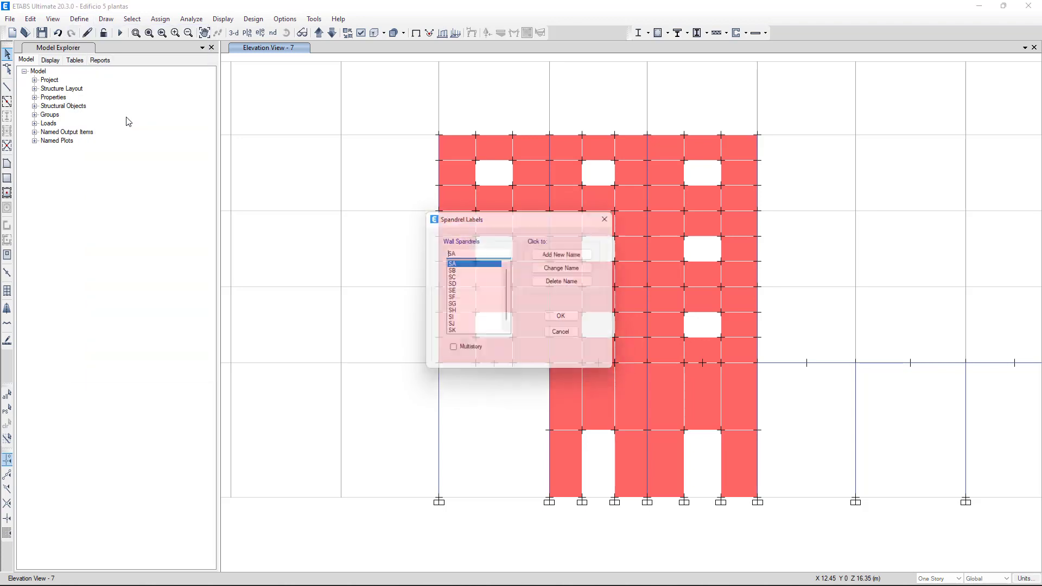
pyautogui.click(452, 271)
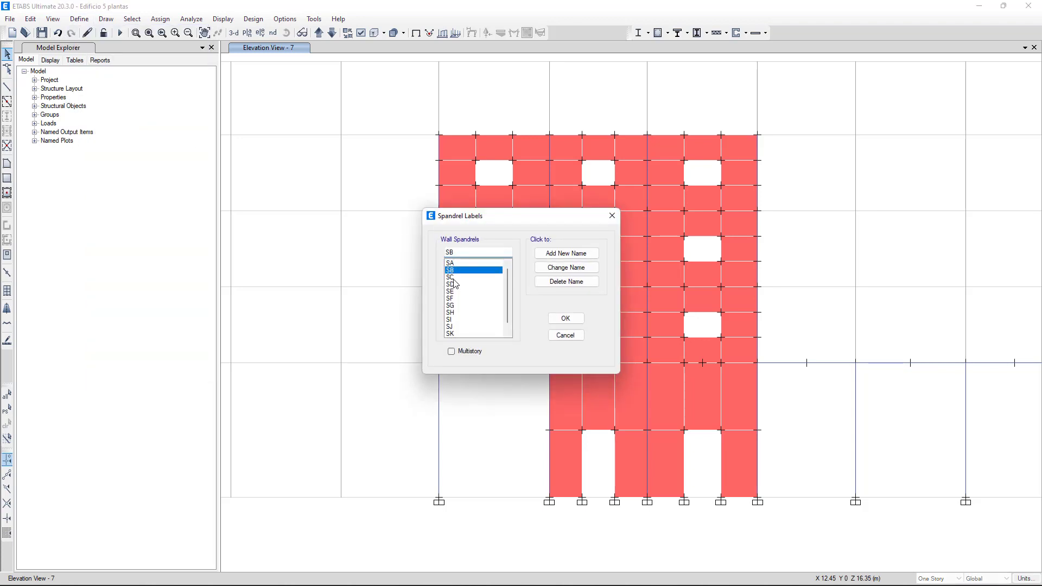
pyautogui.click(454, 285)
pyautogui.click(453, 299)
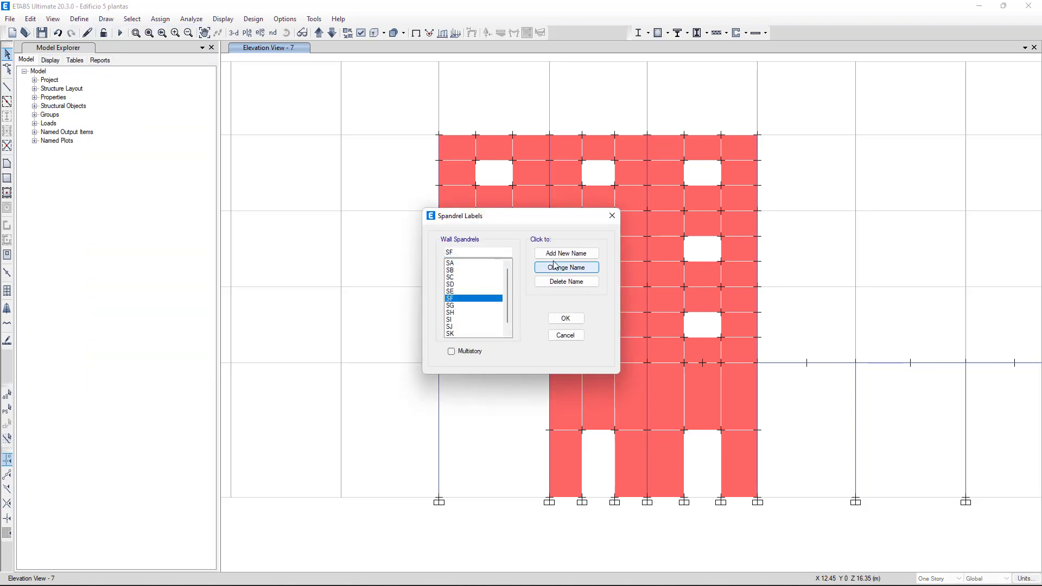
pyautogui.click(569, 337)
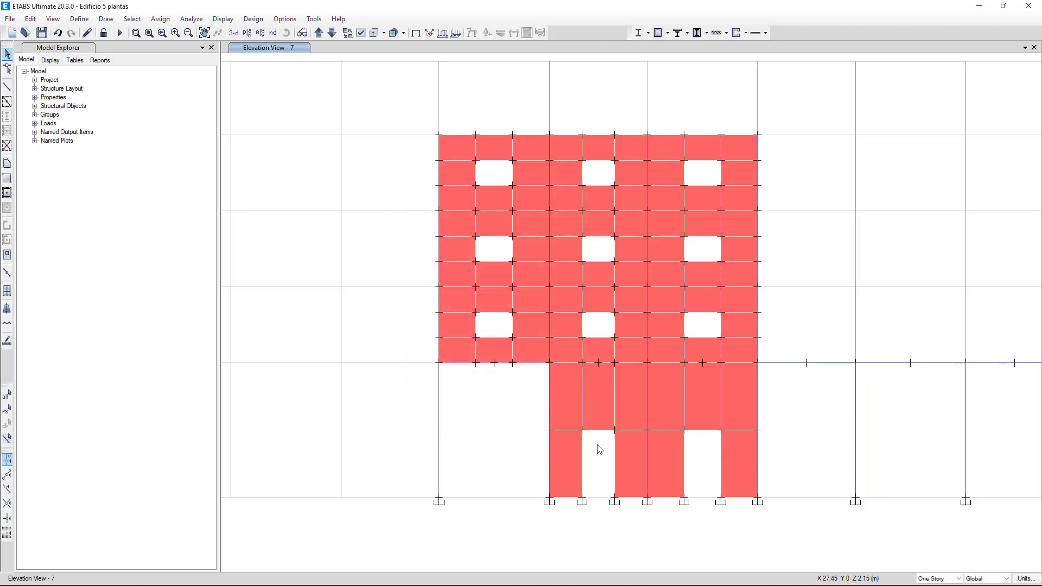
# Step: Assign spandrel label SA to the wall panel above the ground-floor door opening between grids G and H
pyautogui.moveTo(605, 440); pyautogui.dragTo(587, 406)
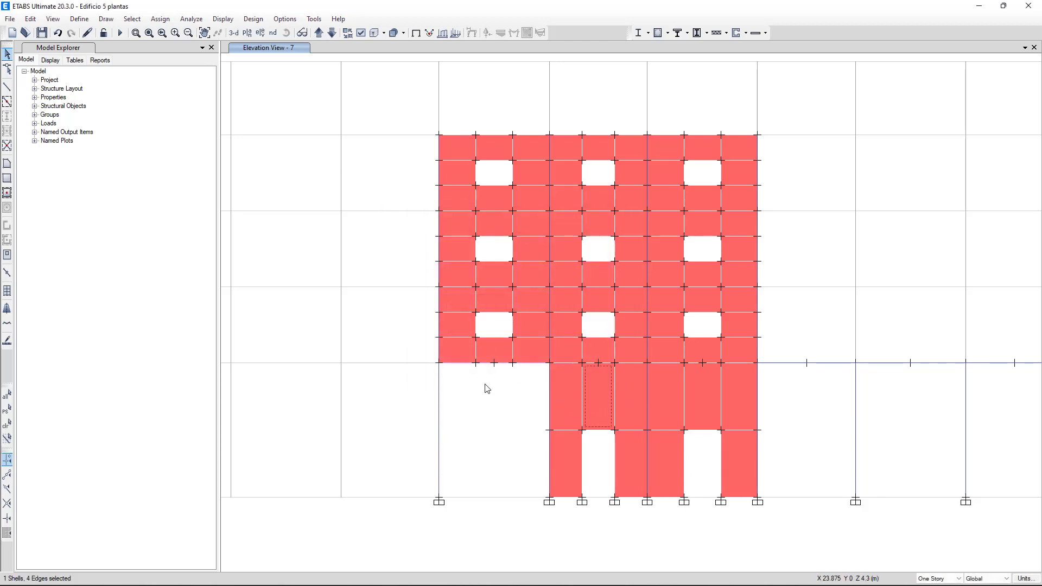
pyautogui.click(160, 19)
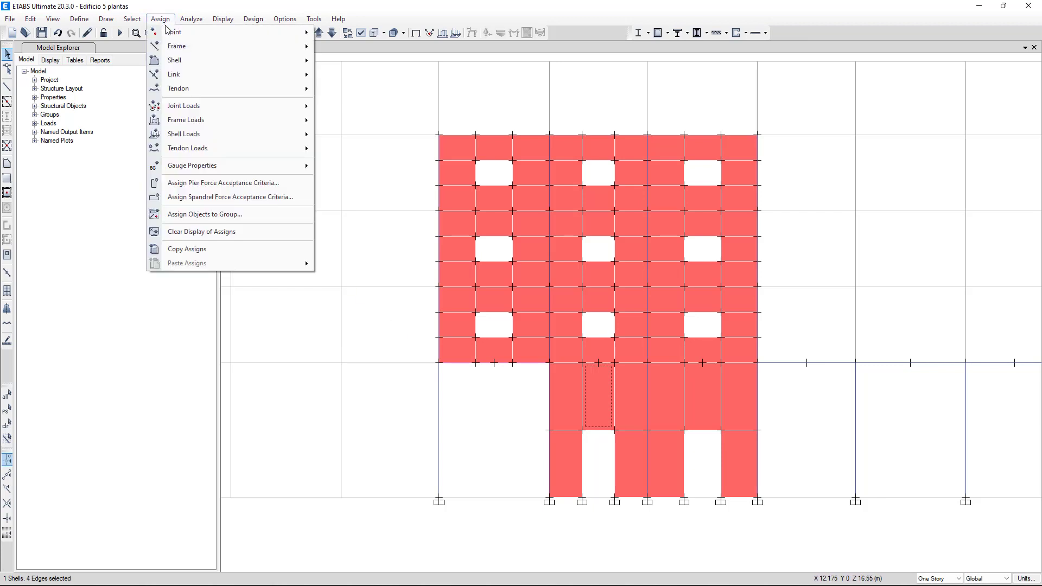
pyautogui.moveTo(303, 61)
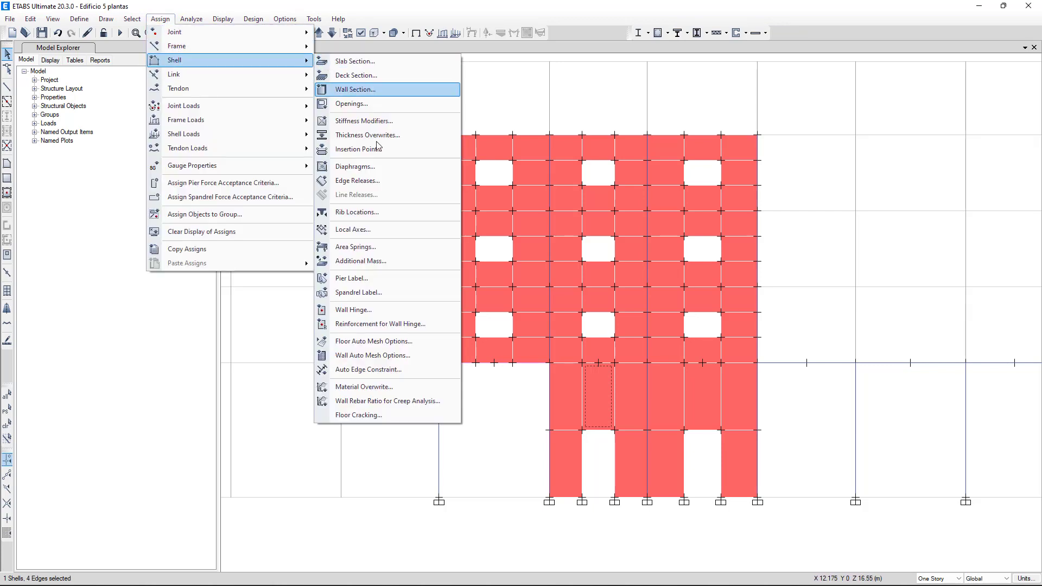
pyautogui.click(360, 293)
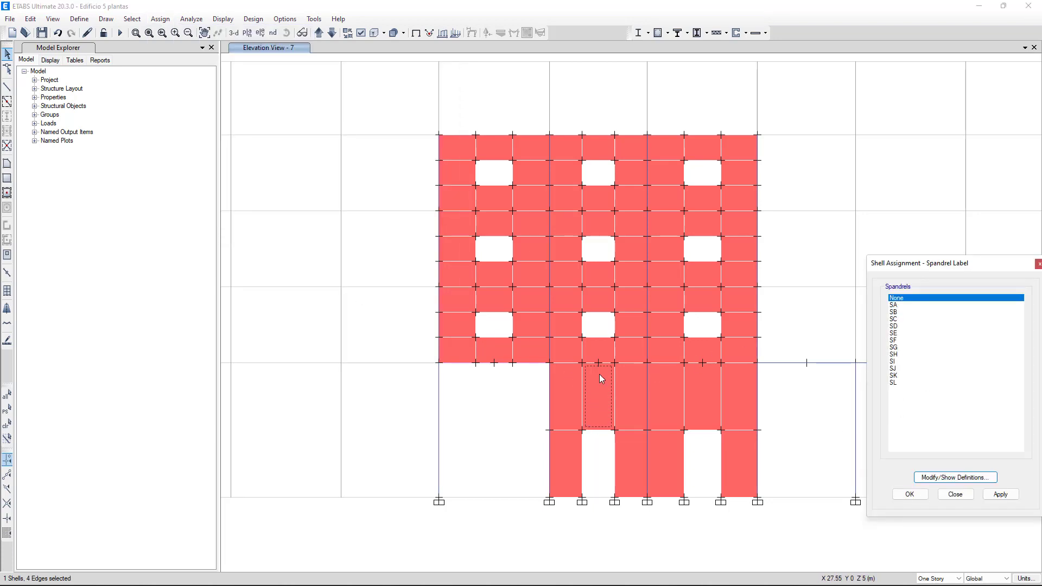
pyautogui.click(896, 306)
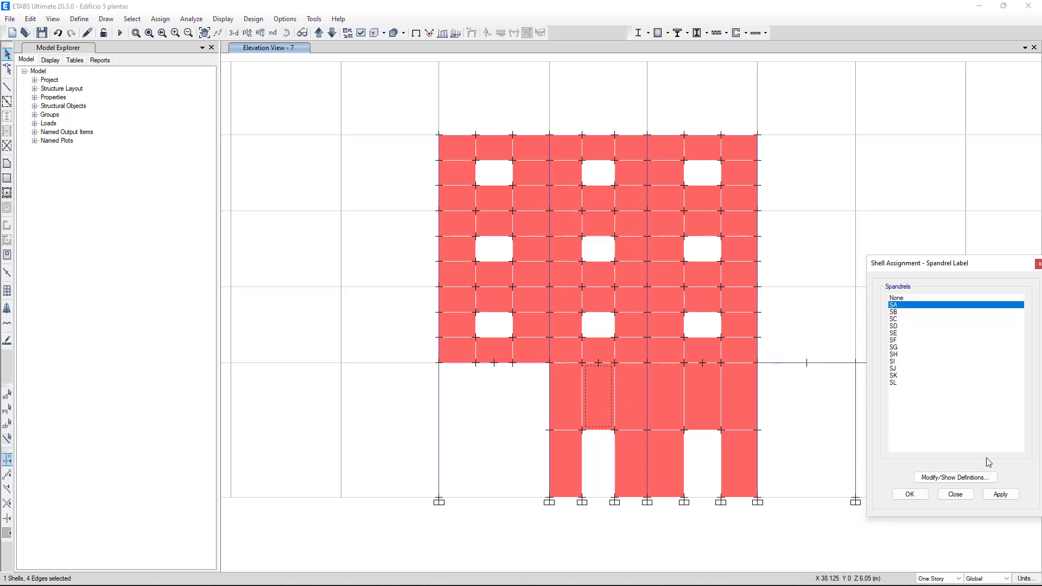
pyautogui.click(999, 494)
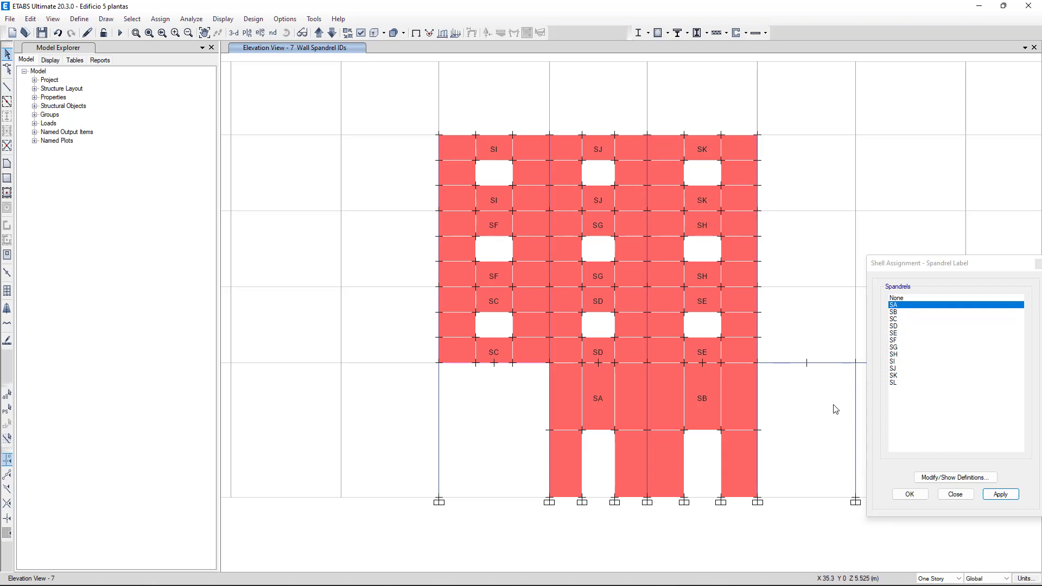
pyautogui.click(955, 495)
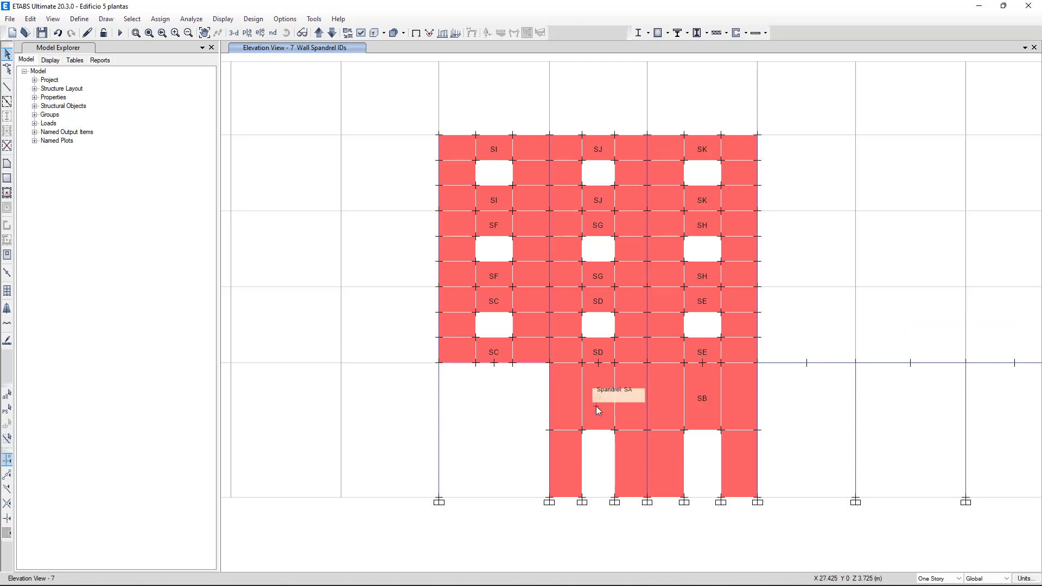
# Step: Assign pier label P1 to the ground-floor wall panel directly left of the SA spandrel panel
pyautogui.click(564, 402)
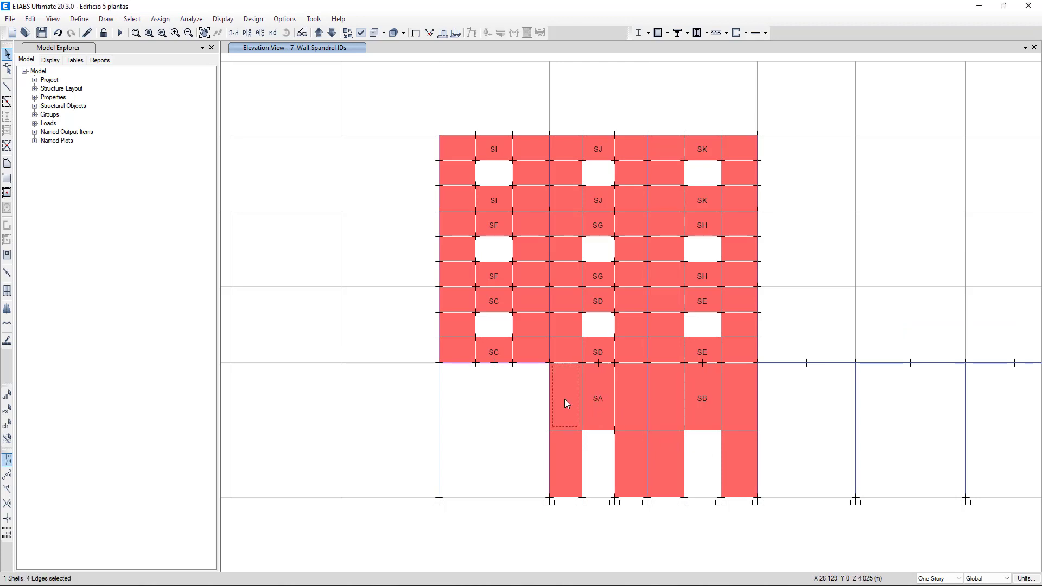
pyautogui.click(162, 21)
pyautogui.moveTo(282, 60)
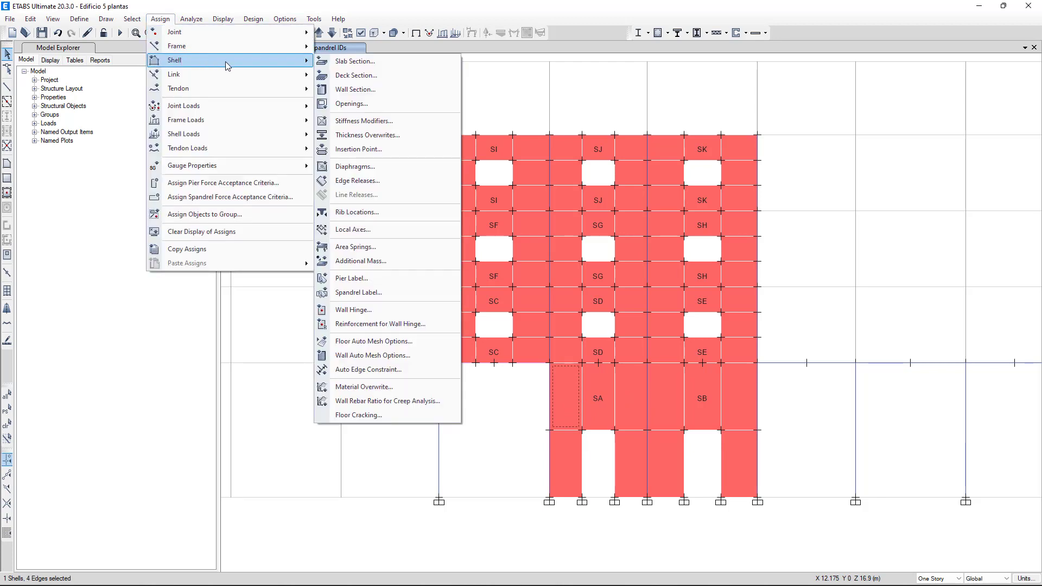
pyautogui.click(353, 280)
pyautogui.click(894, 305)
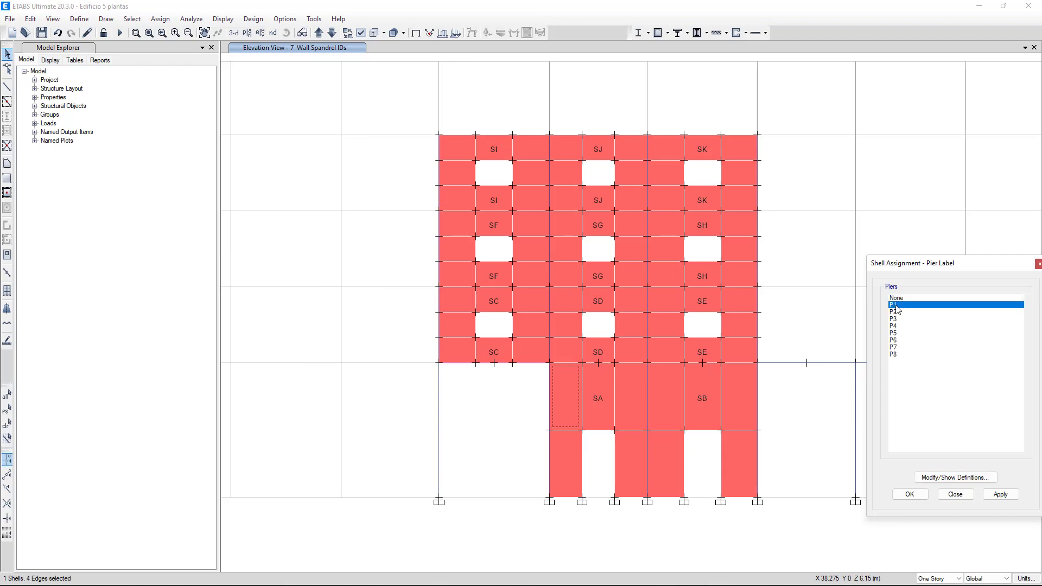
pyautogui.click(1003, 495)
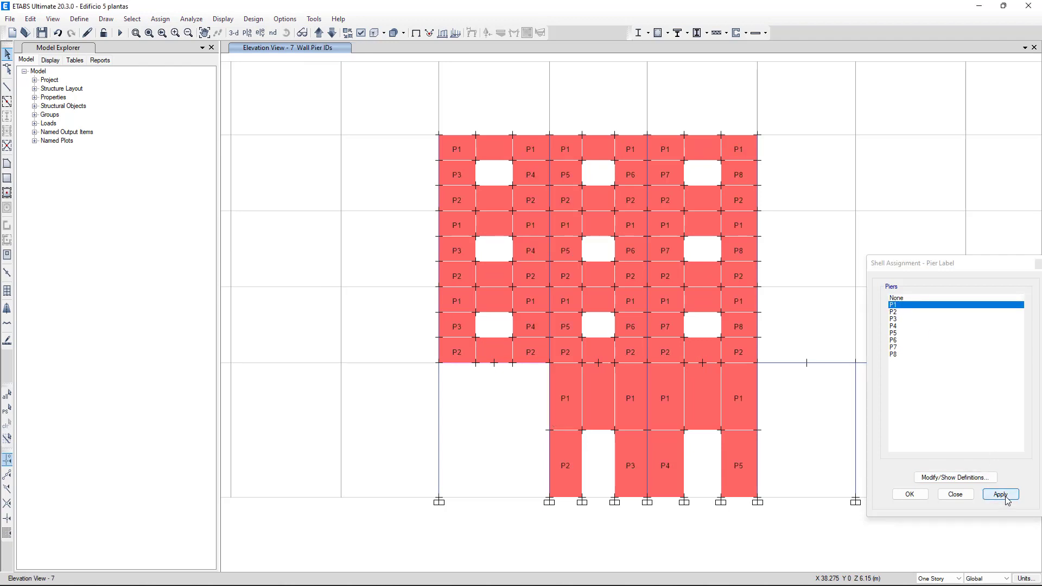
pyautogui.click(955, 495)
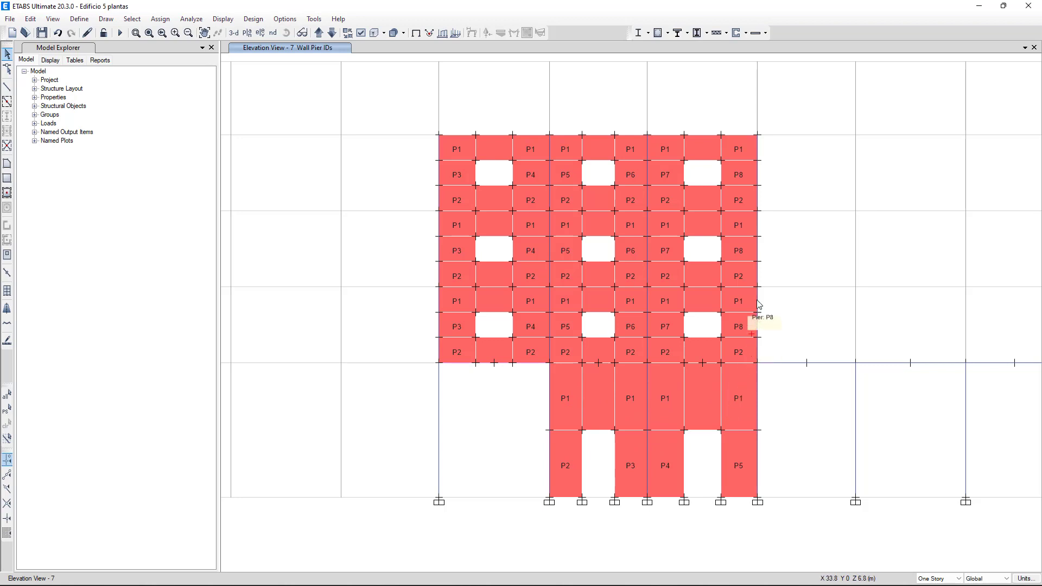
# Step: Show both pier labels and spandrel labels on the wall panels in the grid line 7 elevation
pyautogui.click(361, 34)
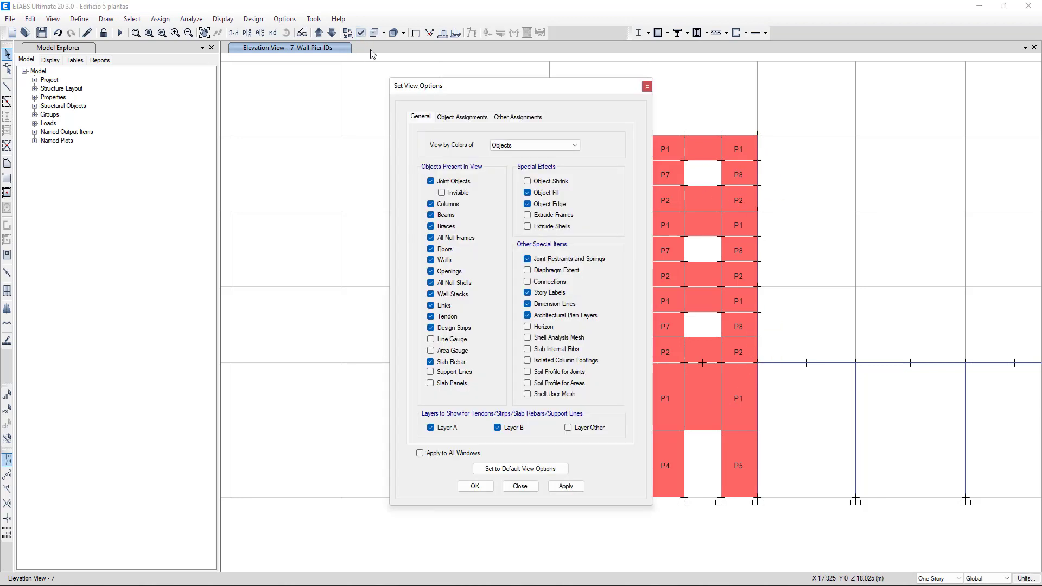
pyautogui.click(500, 120)
pyautogui.click(434, 147)
pyautogui.click(539, 148)
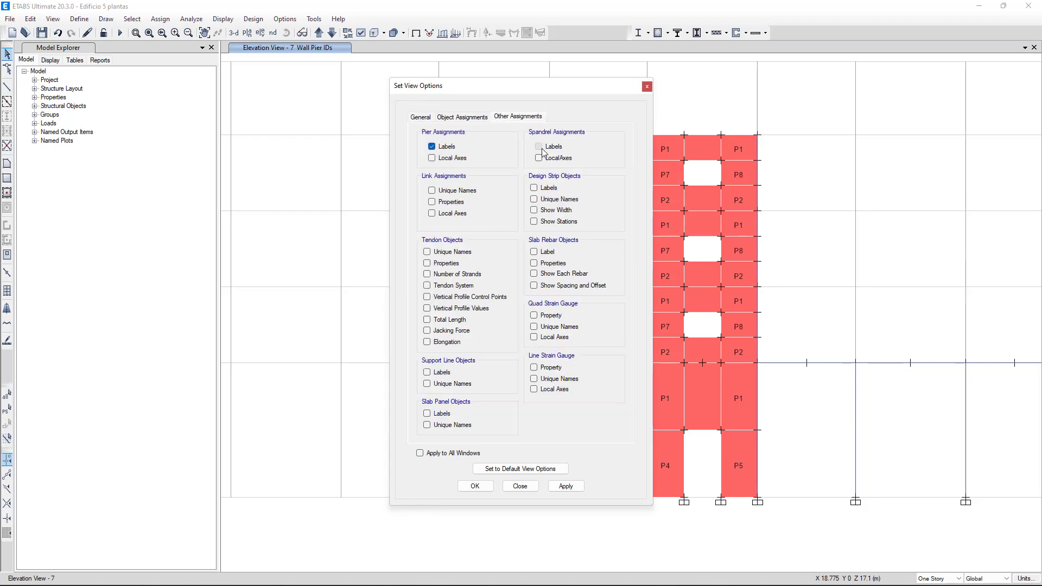
pyautogui.click(567, 486)
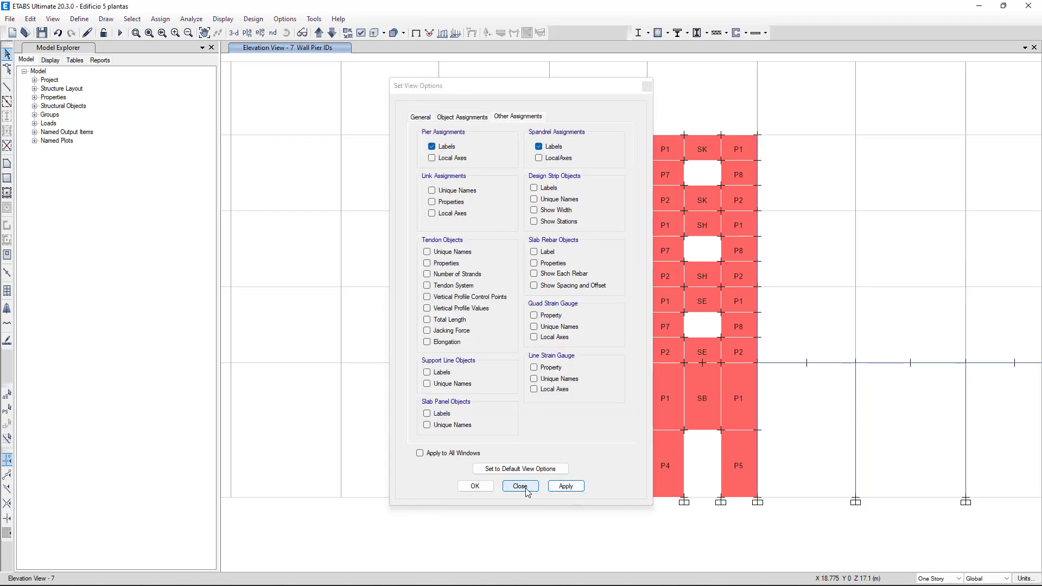
pyautogui.click(520, 486)
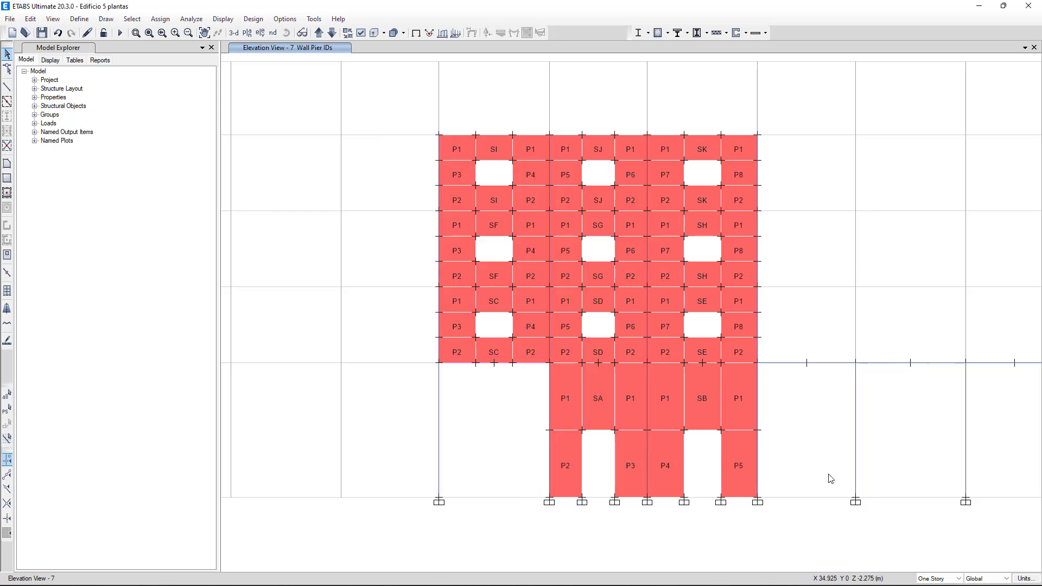
# Step: Set the wall ductility type to Ordinary Wall in the ACI 318-19 shear wall design preferences and accept them
pyautogui.moveTo(733, 304); pyautogui.dragTo(770, 239, button='middle')
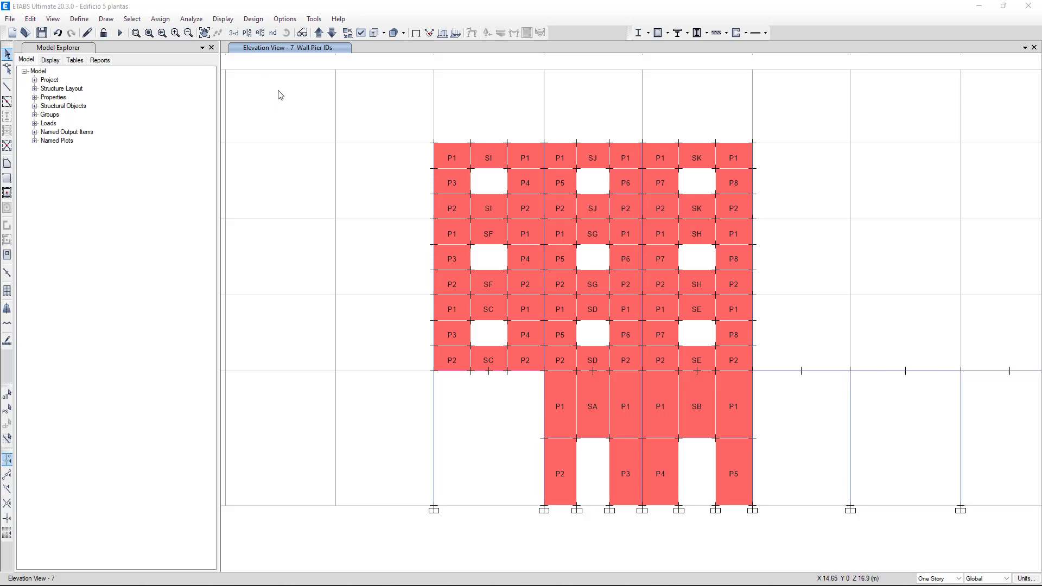
pyautogui.click(254, 20)
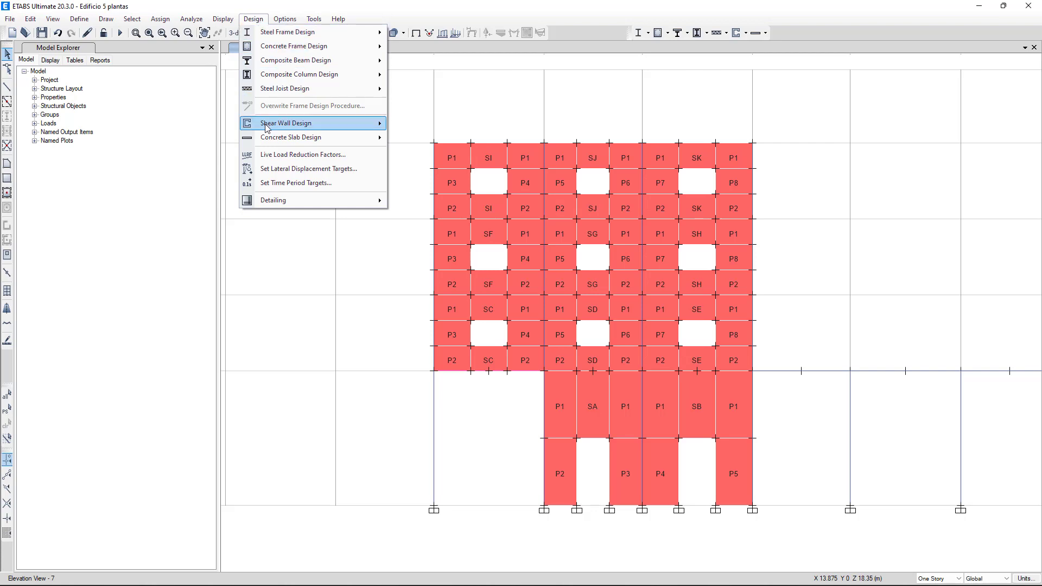
pyautogui.moveTo(274, 123)
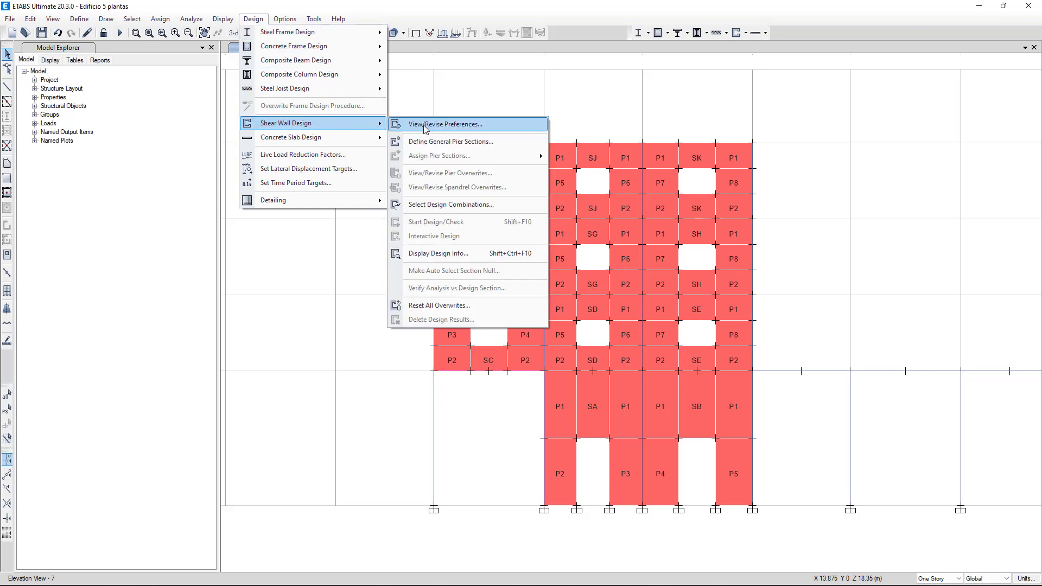
pyautogui.click(442, 125)
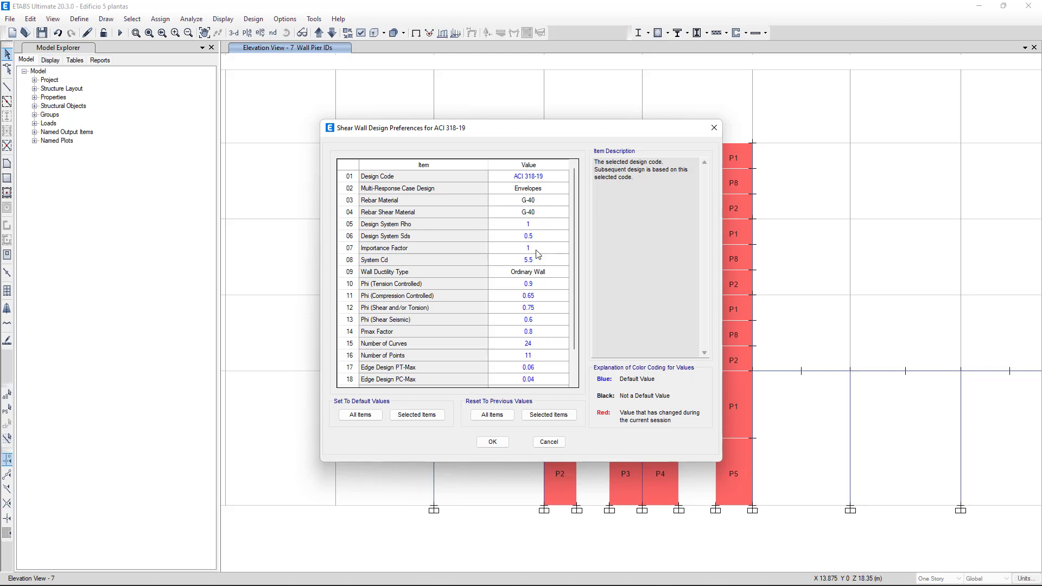
pyautogui.click(522, 274)
pyautogui.click(563, 272)
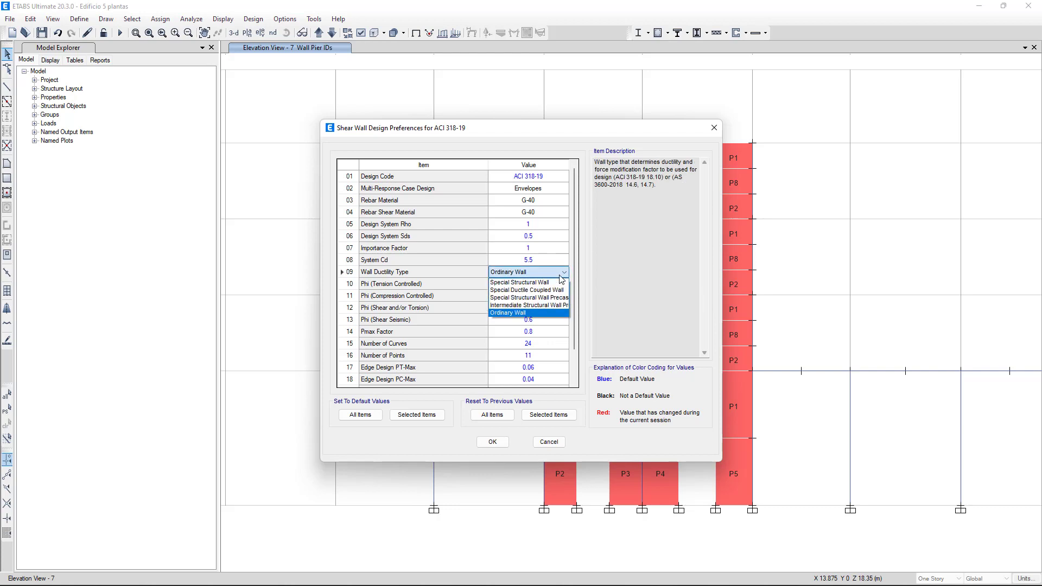
pyautogui.click(518, 314)
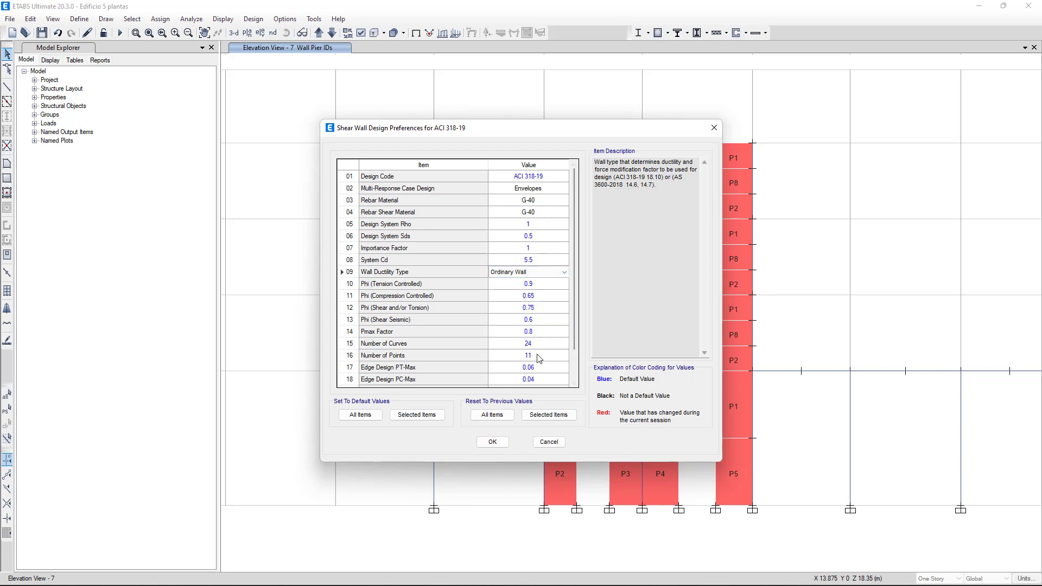
pyautogui.scroll(-3, 536, 387)
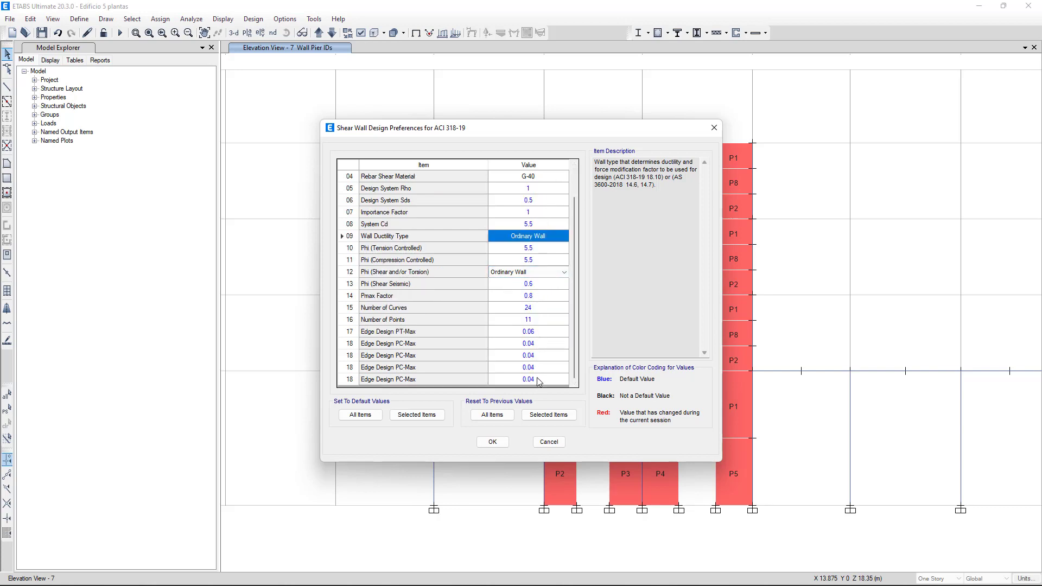
pyautogui.click(492, 443)
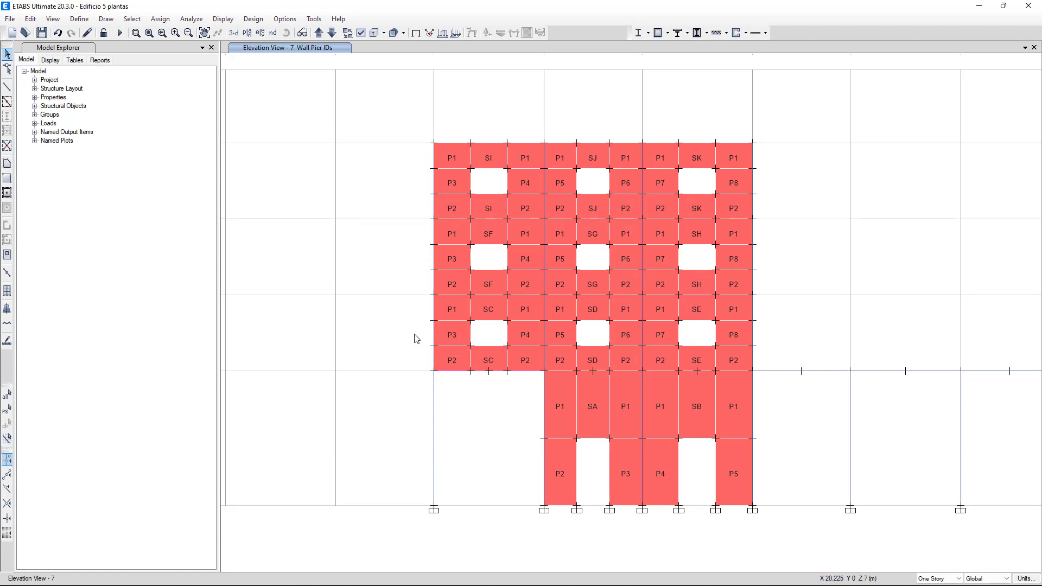
# Step: Add the default design load combinations for Concrete Shear Wall Design without converting them to user combinations
pyautogui.click(80, 20)
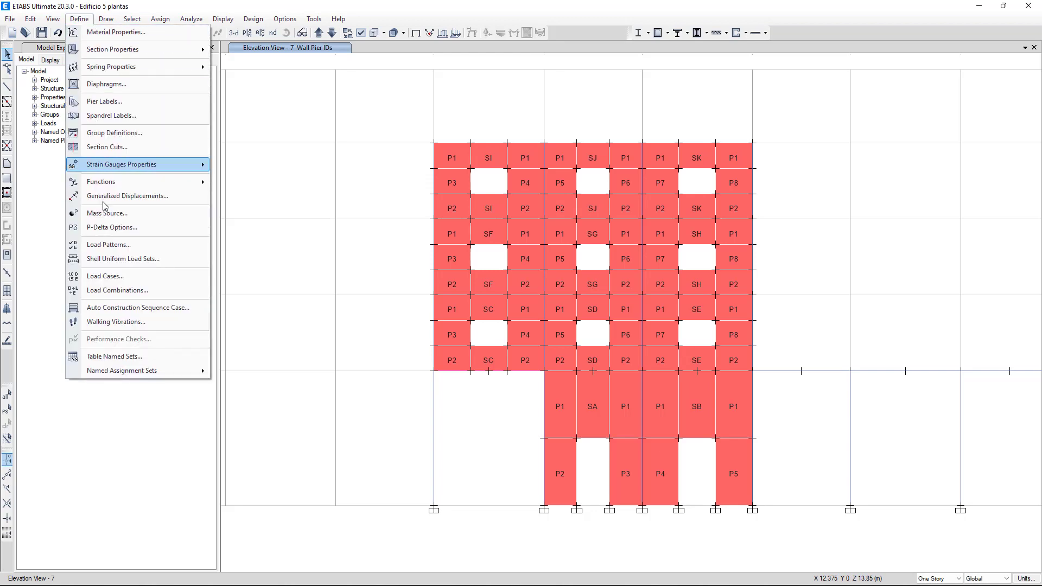
pyautogui.click(110, 290)
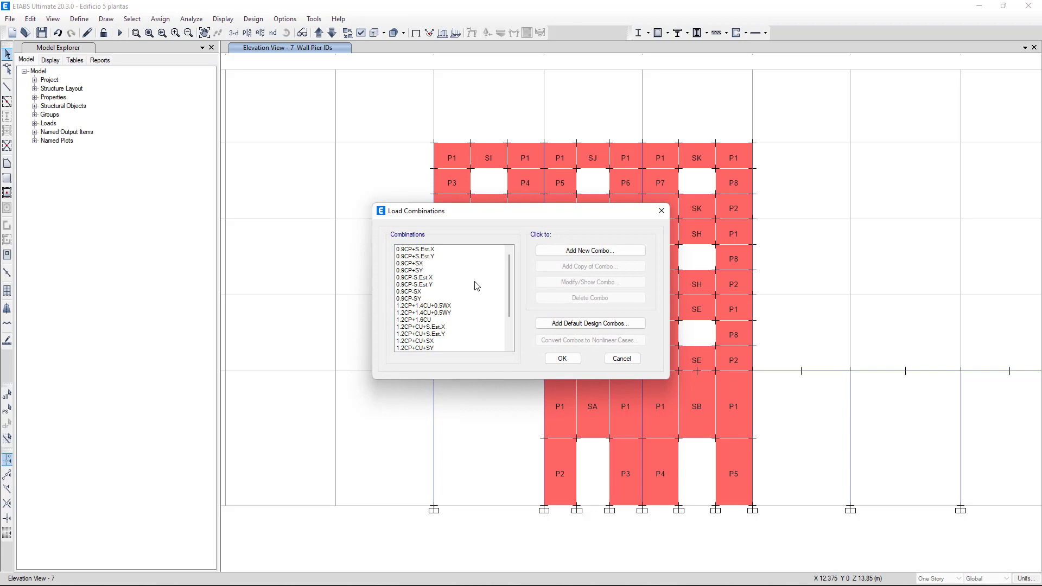
pyautogui.click(592, 332)
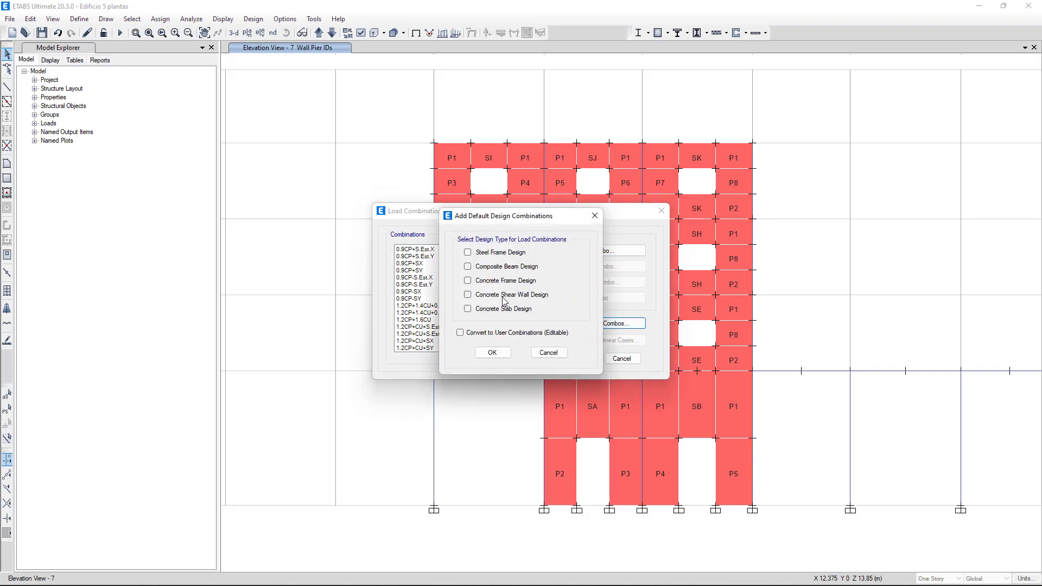
pyautogui.click(492, 352)
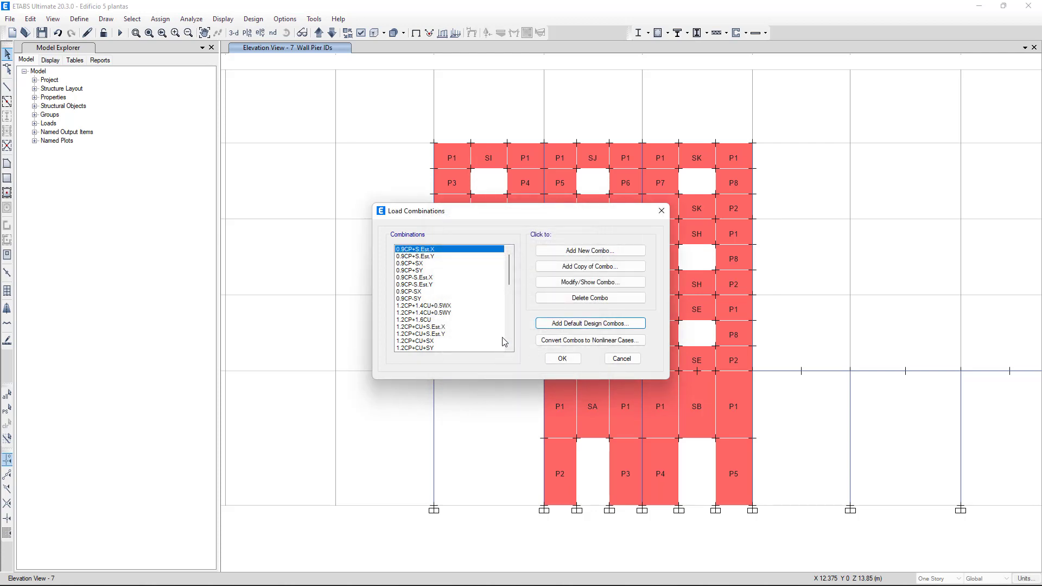
pyautogui.click(563, 360)
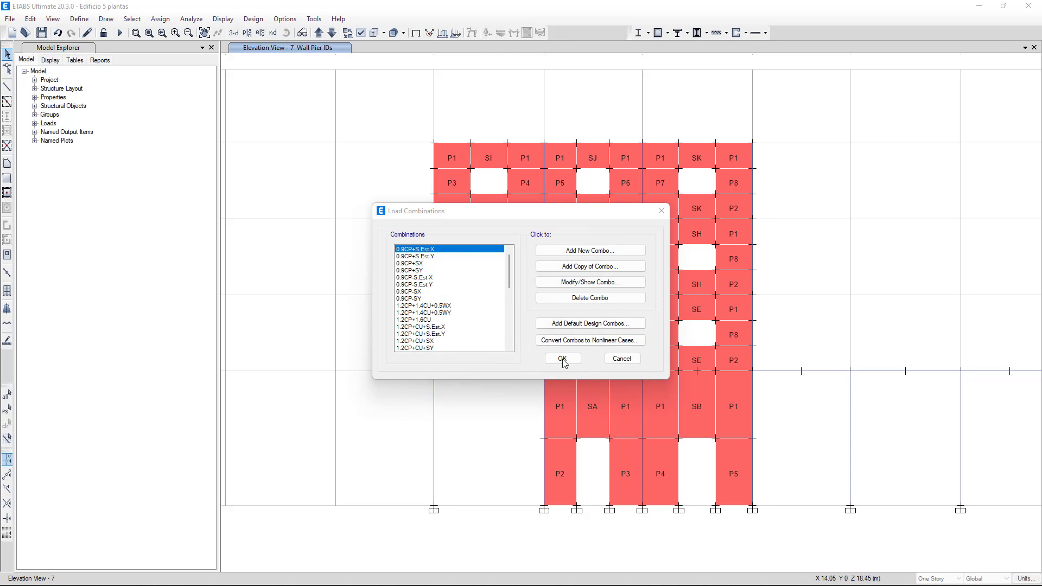
# Step: Select combinations DWalS1 through DWalS18 as the strength design combinations for shear wall design
pyautogui.click(253, 20)
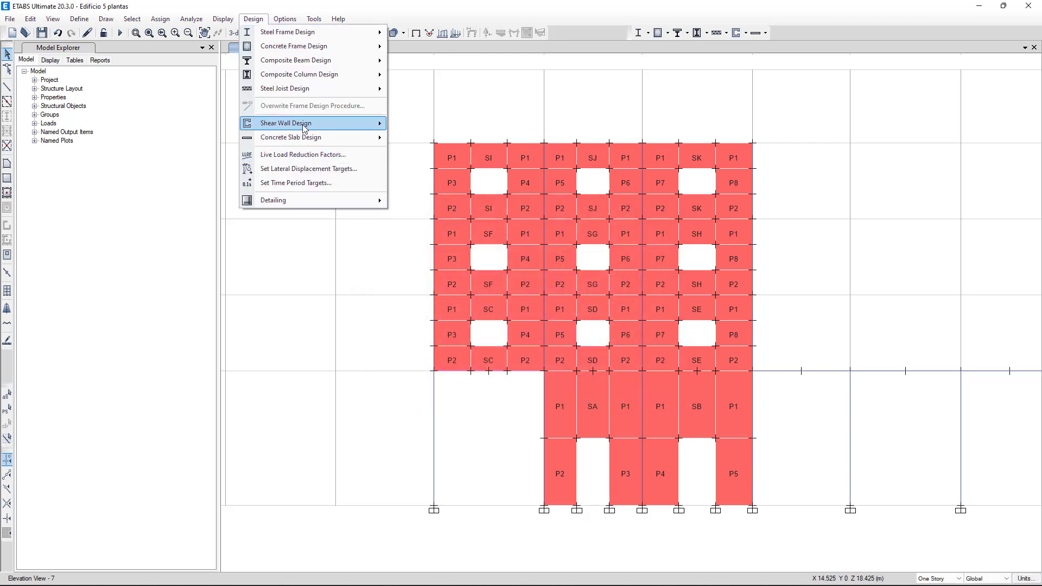
pyautogui.moveTo(313, 126)
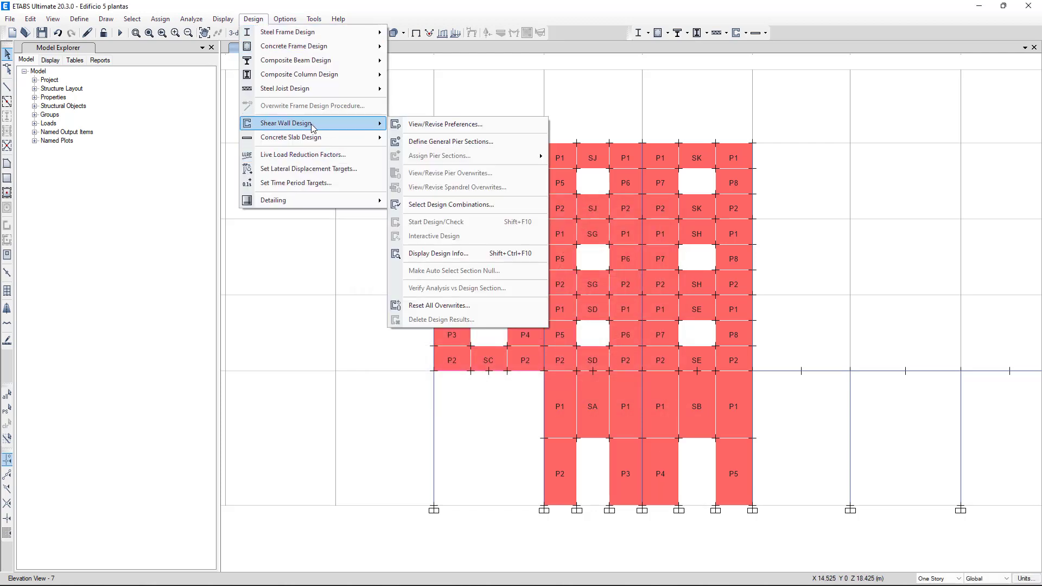
pyautogui.click(435, 205)
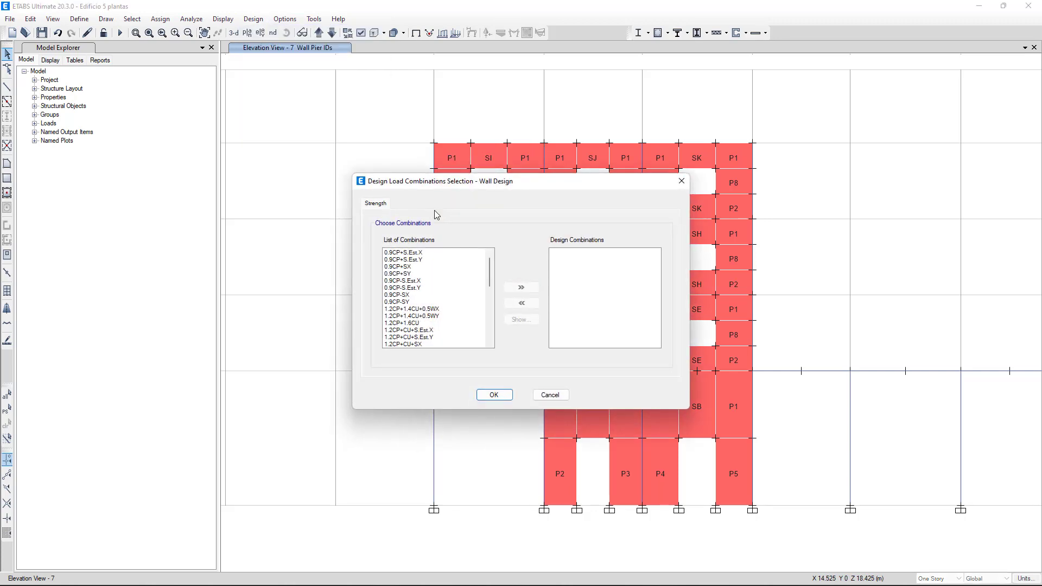
pyautogui.scroll(-5, 448, 275)
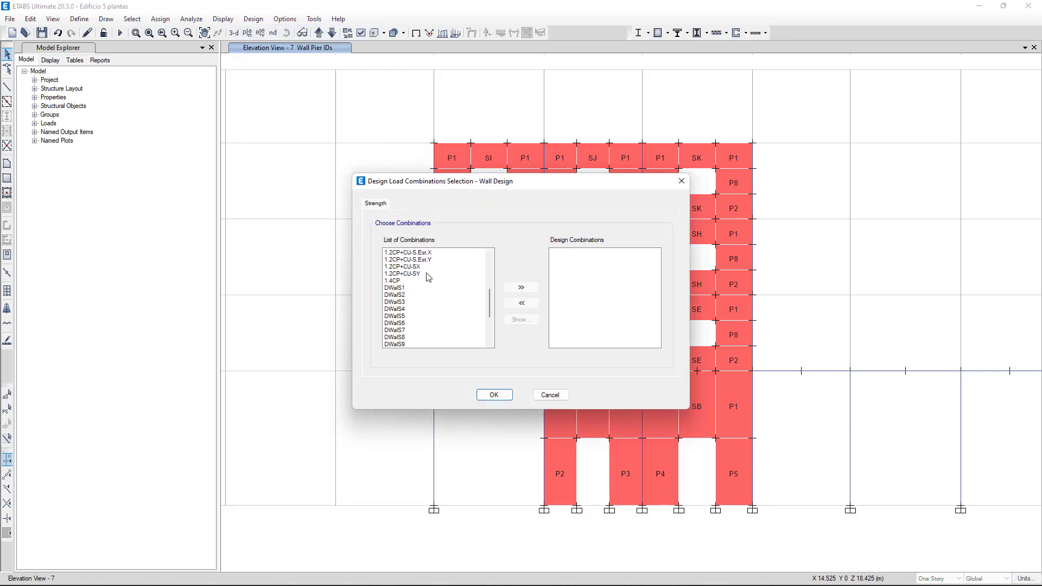
pyautogui.click(399, 288)
pyautogui.scroll(-2, 429, 295)
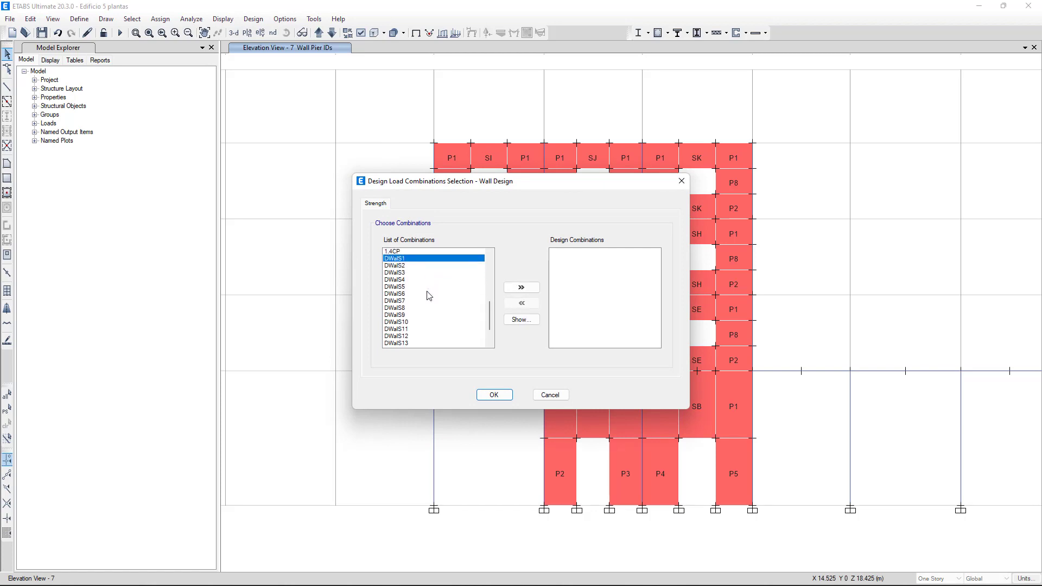
pyautogui.scroll(-2, 428, 296)
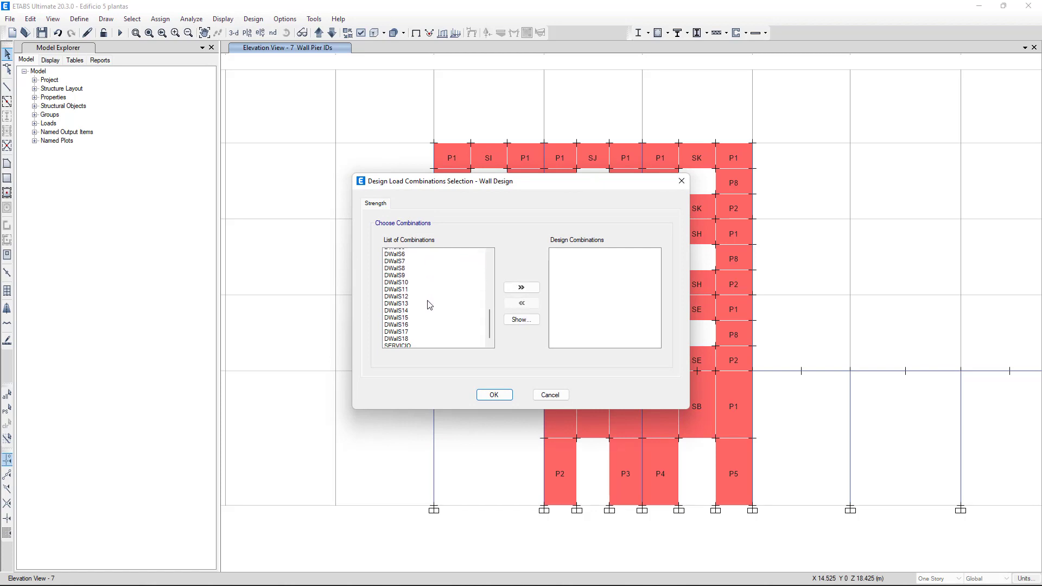
pyautogui.keyDown('shift'); pyautogui.click(405, 337); pyautogui.keyUp('shift')
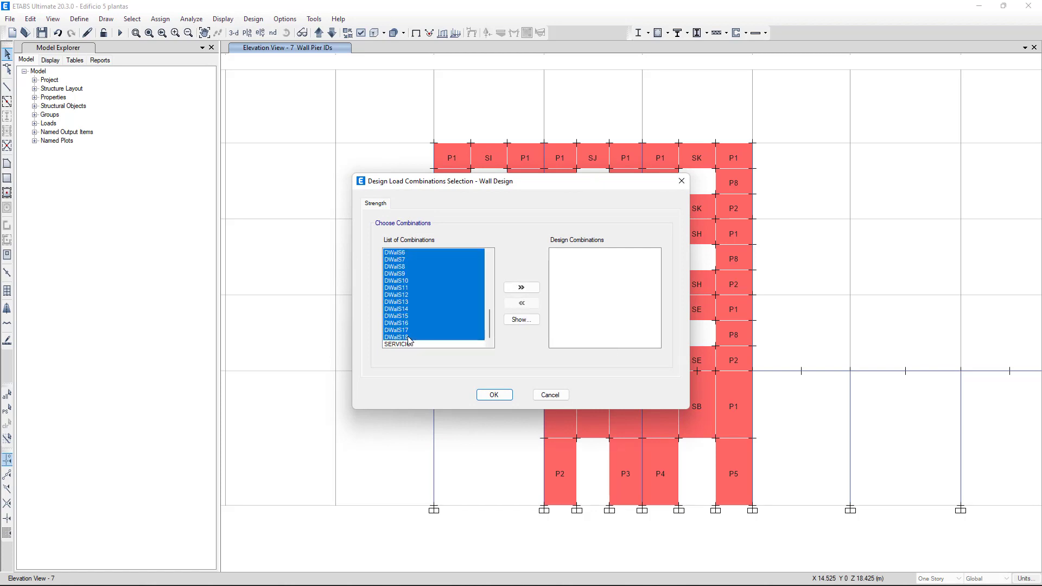
pyautogui.click(518, 288)
pyautogui.click(493, 395)
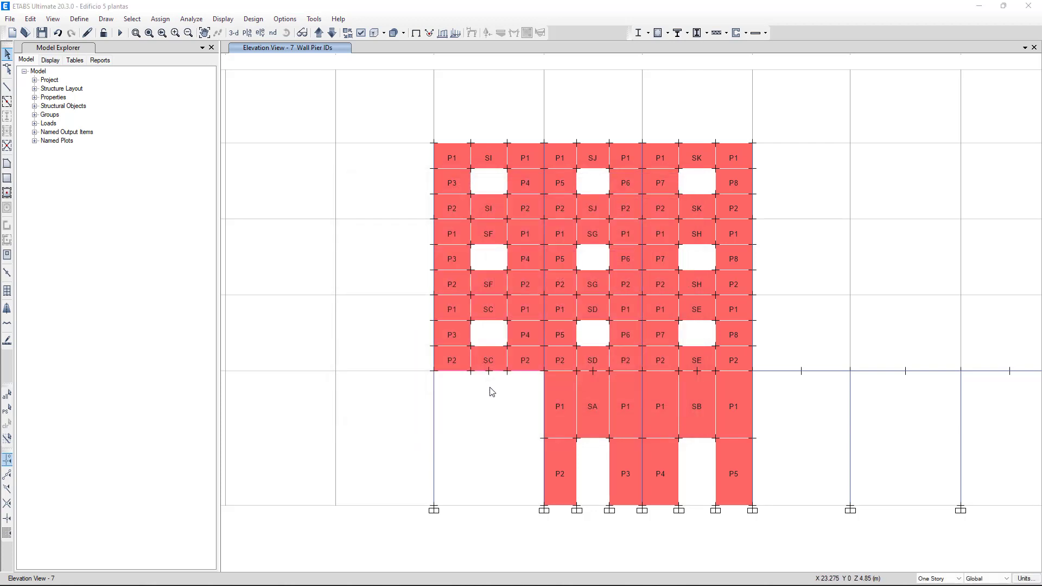
# Step: Add a new general pier section named Pier1 with base material H35 and open it in Section Designer
pyautogui.click(251, 17)
pyautogui.click(252, 20)
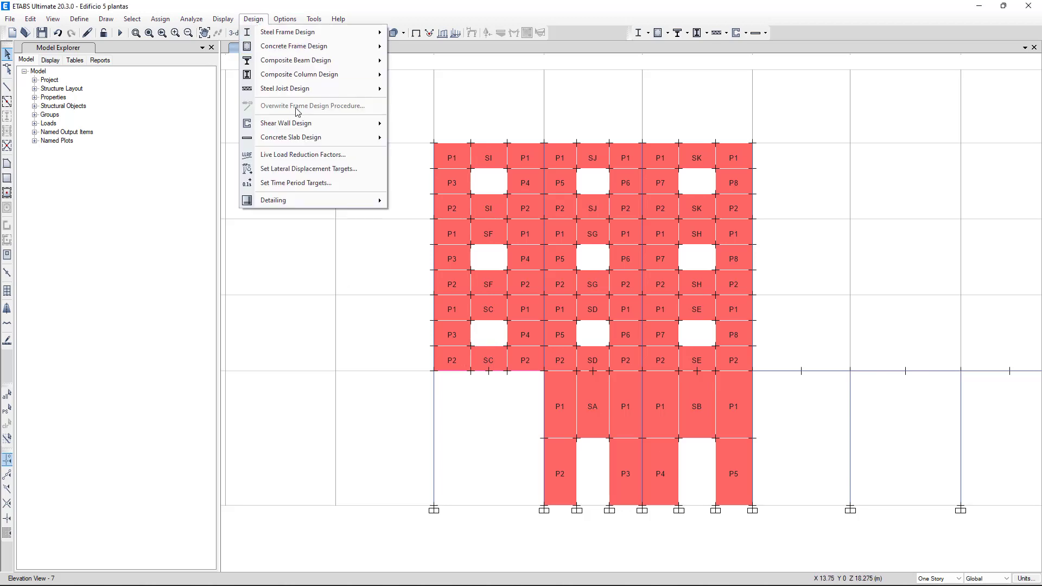
pyautogui.moveTo(301, 125)
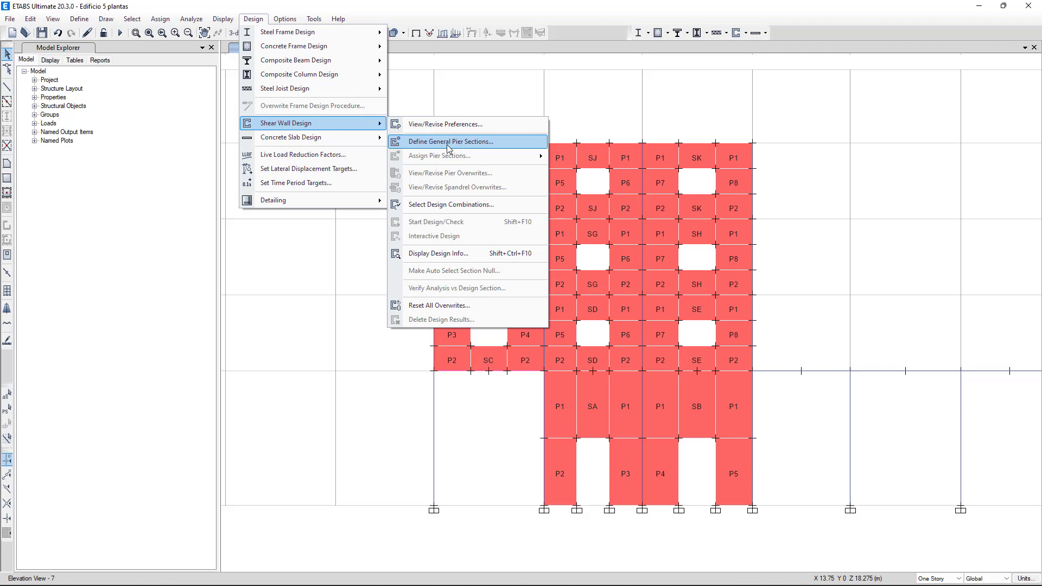
pyautogui.click(475, 143)
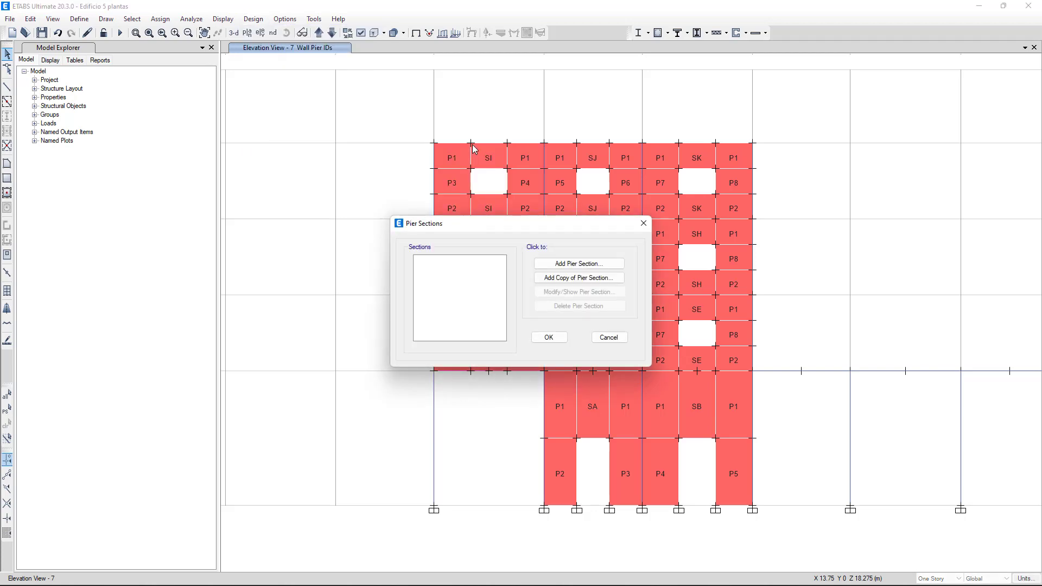
pyautogui.click(562, 268)
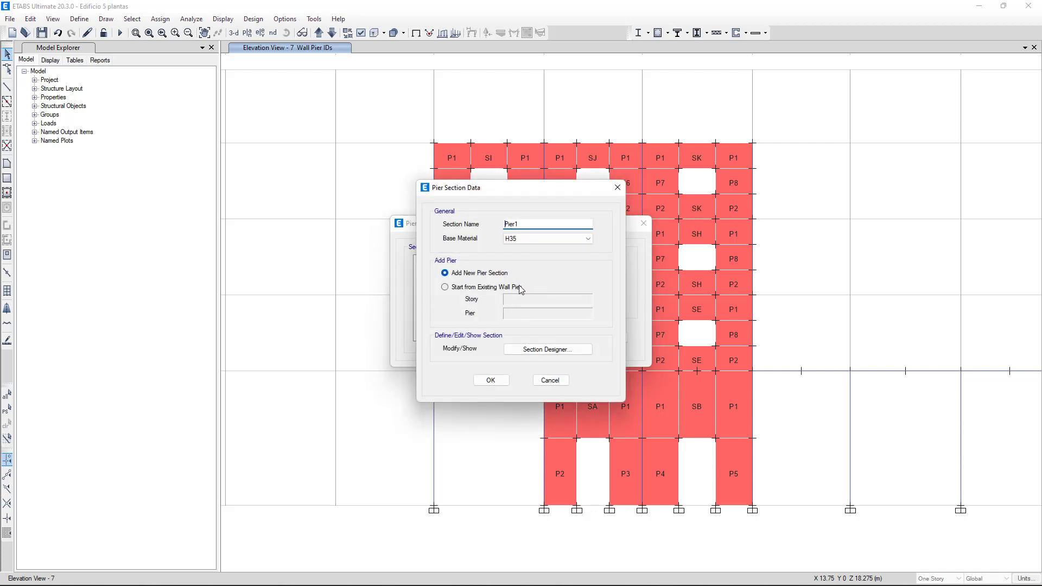
pyautogui.click(531, 349)
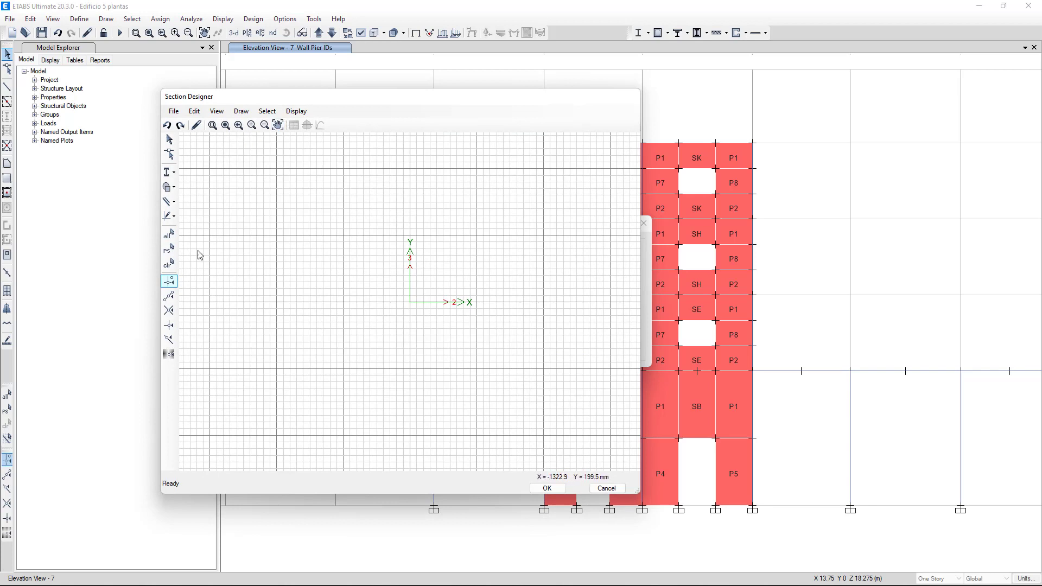
pyautogui.click(174, 190)
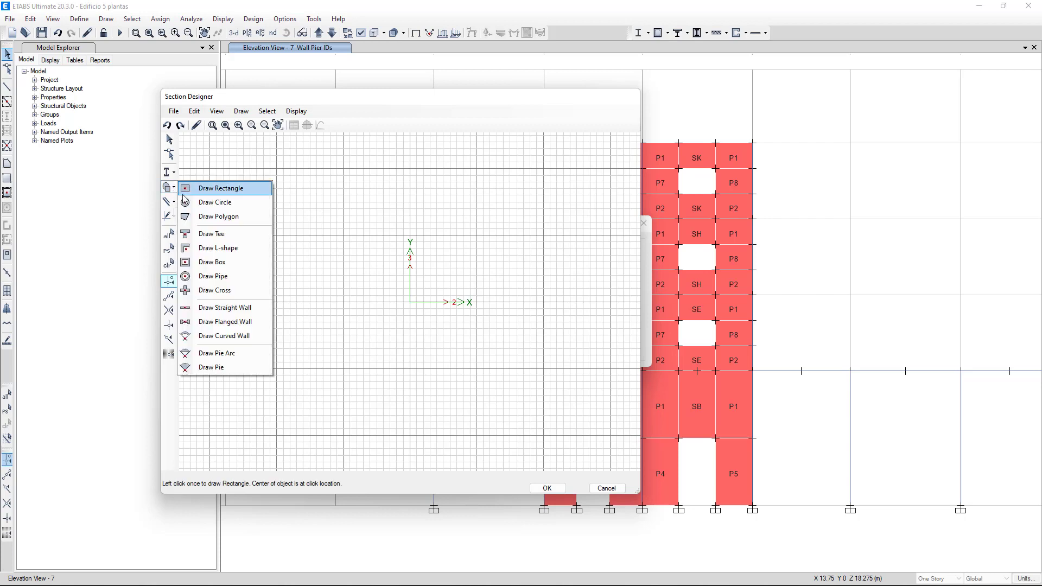
pyautogui.click(217, 248)
pyautogui.click(334, 262)
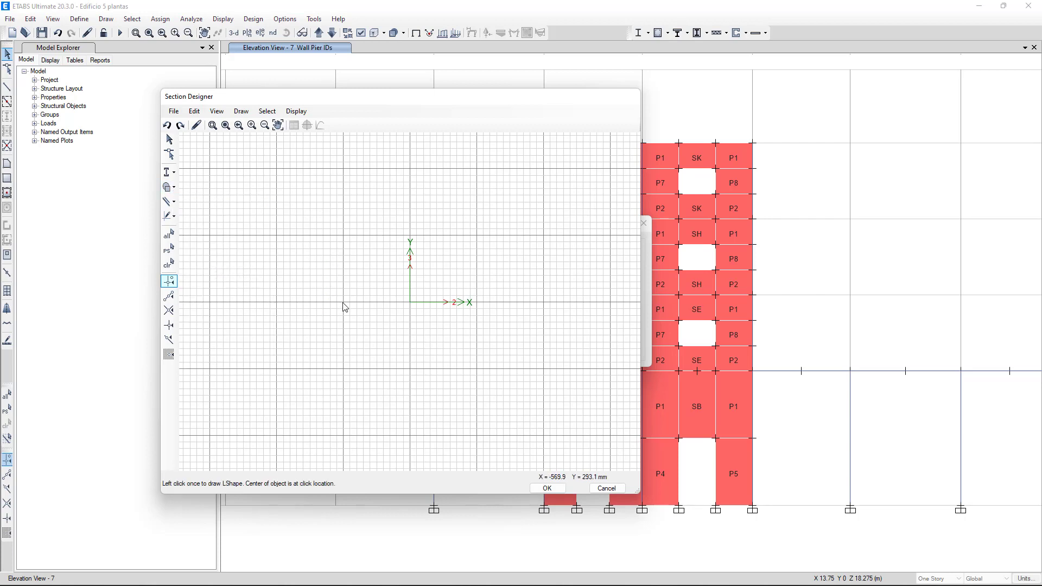
pyautogui.click(606, 487)
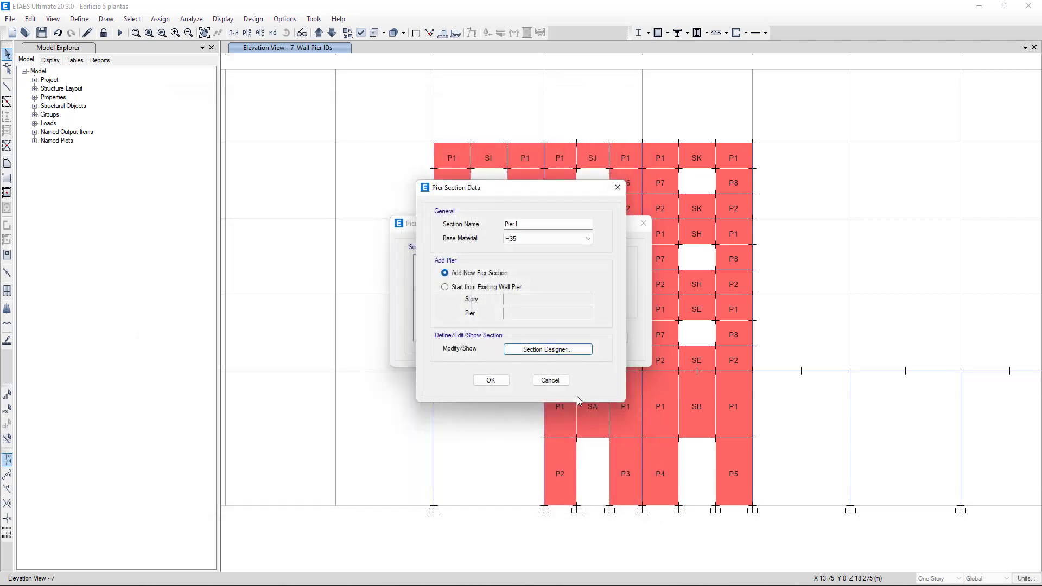
pyautogui.click(549, 380)
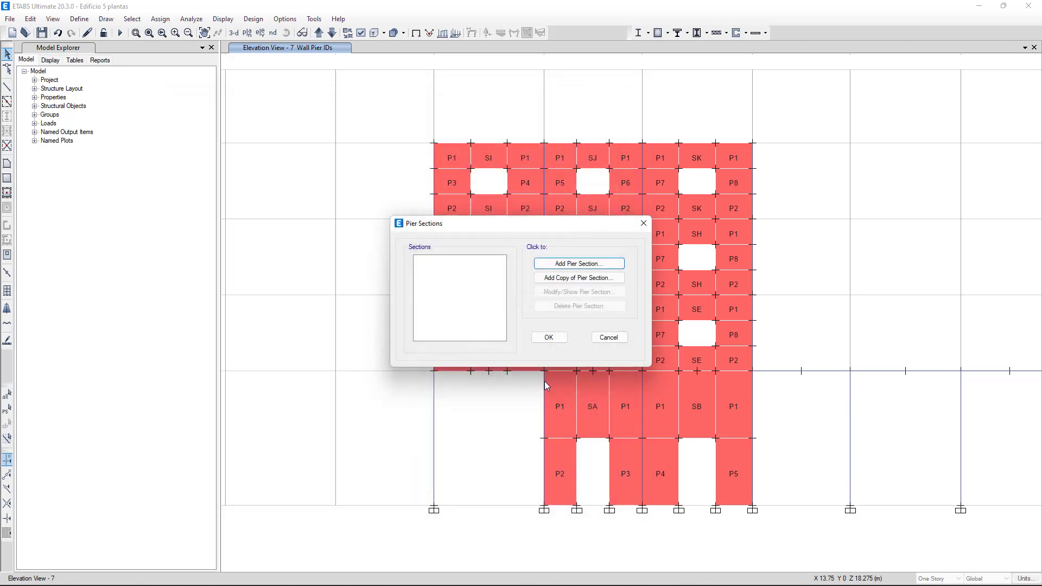
pyautogui.click(606, 335)
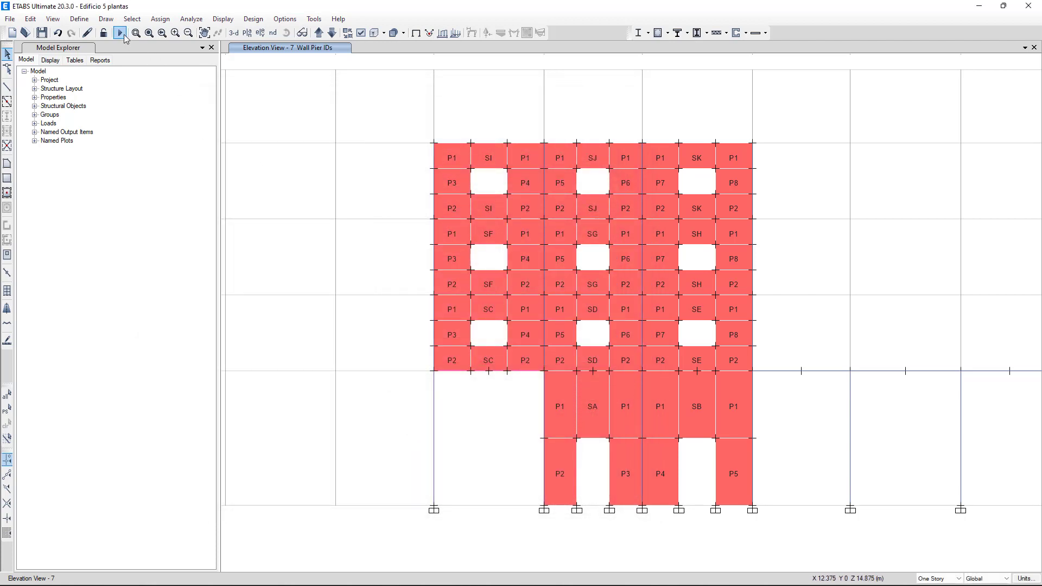
# Step: Run the structural analysis and start the shear wall design of the model
pyautogui.click(125, 36)
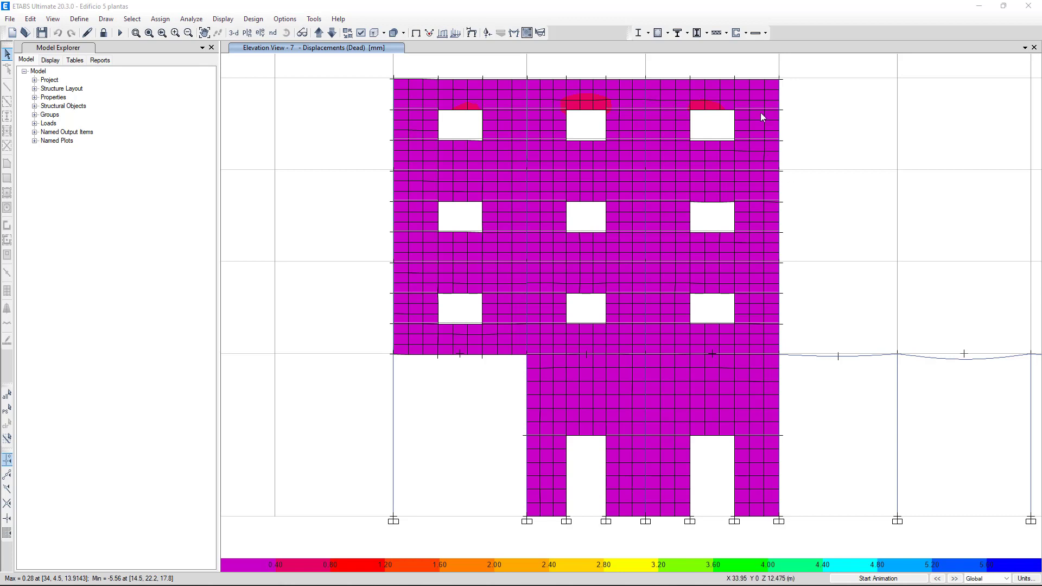
pyautogui.click(736, 34)
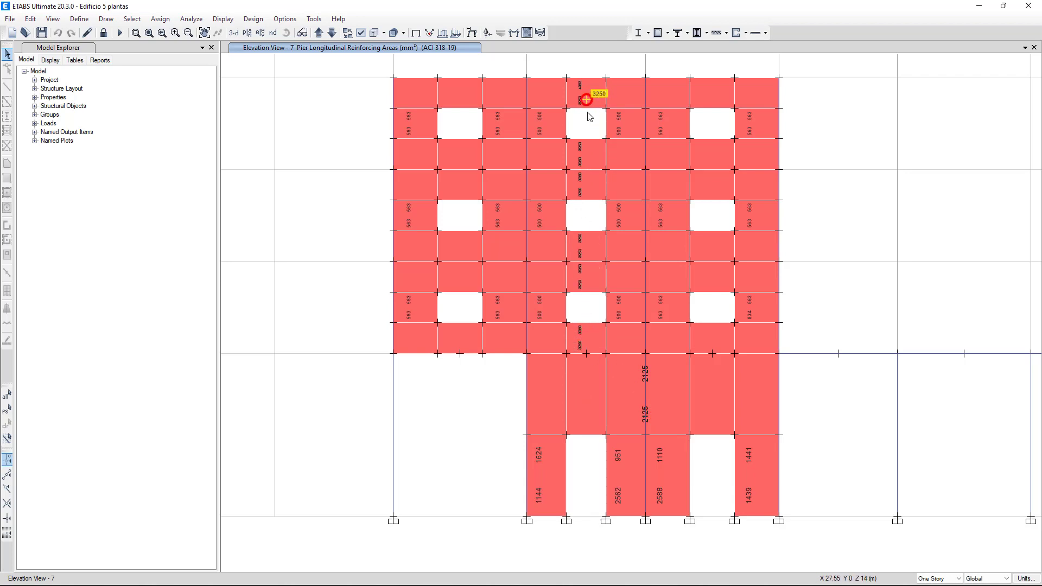
# Step: Review the design details of pier P1 at Story1 at full page width, examining its flexural and shear design tables
pyautogui.rightClick(651, 416)
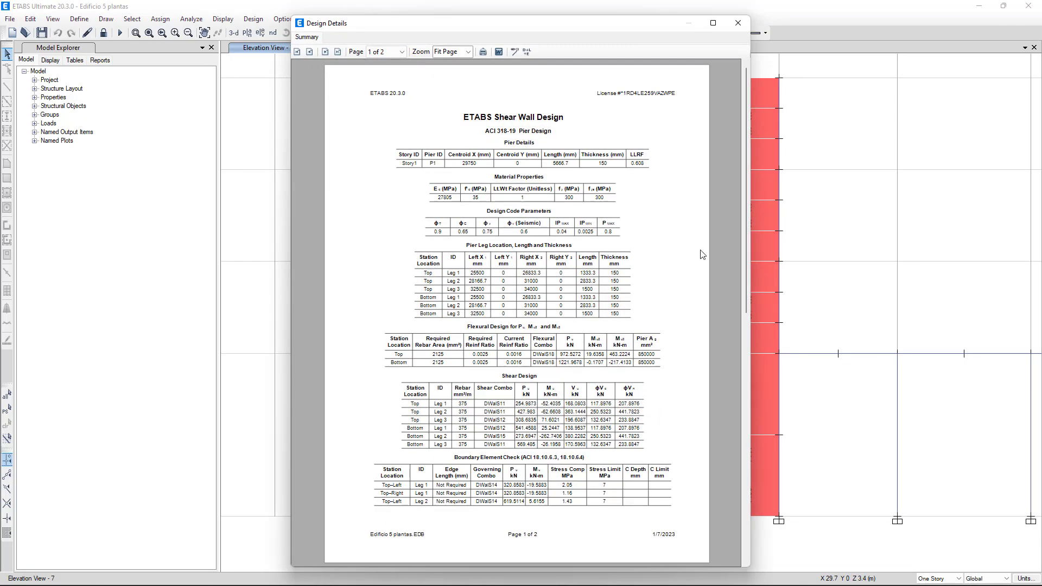
pyautogui.click(713, 23)
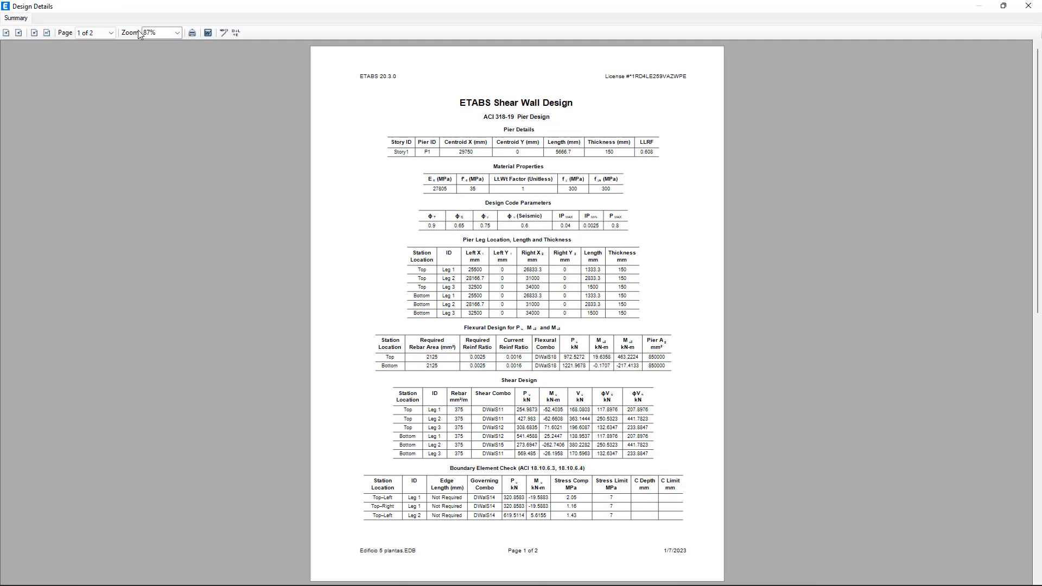
pyautogui.click(176, 32)
pyautogui.click(179, 116)
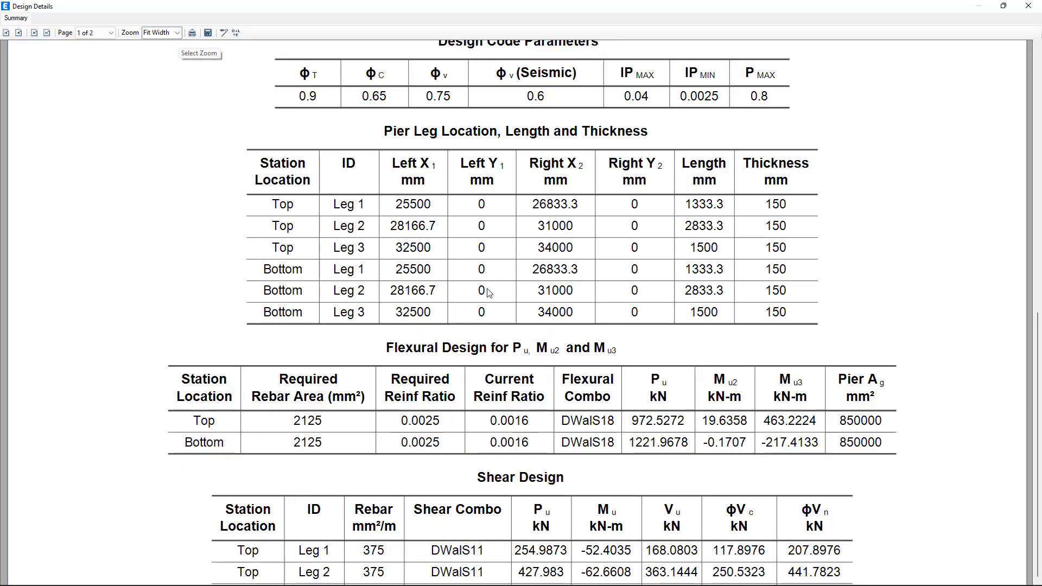
pyautogui.scroll(2, 1039, 356)
pyautogui.scroll(5, 879, 239)
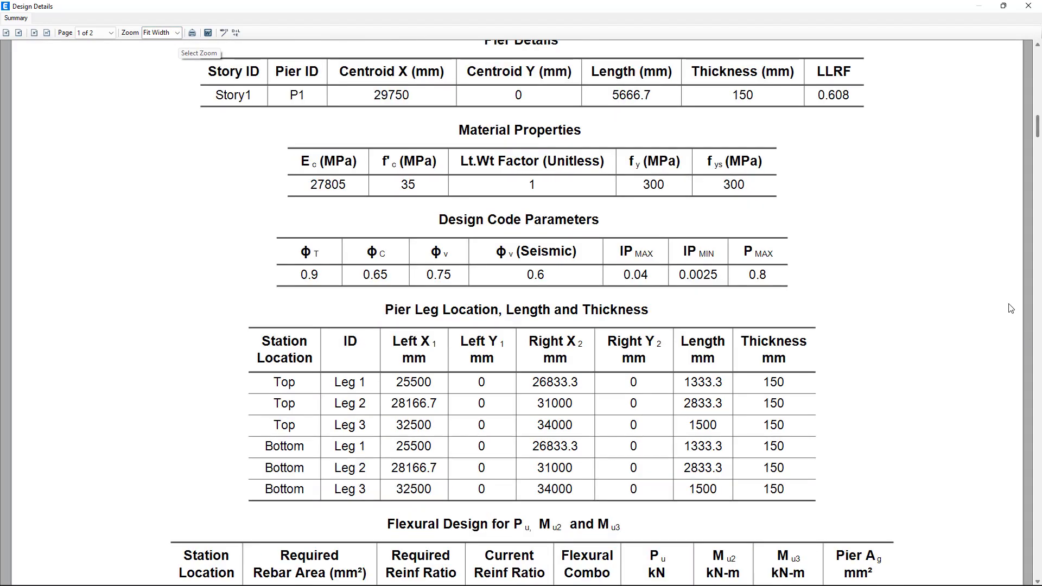
pyautogui.scroll(-2, 421, 373)
pyautogui.scroll(-3, 420, 373)
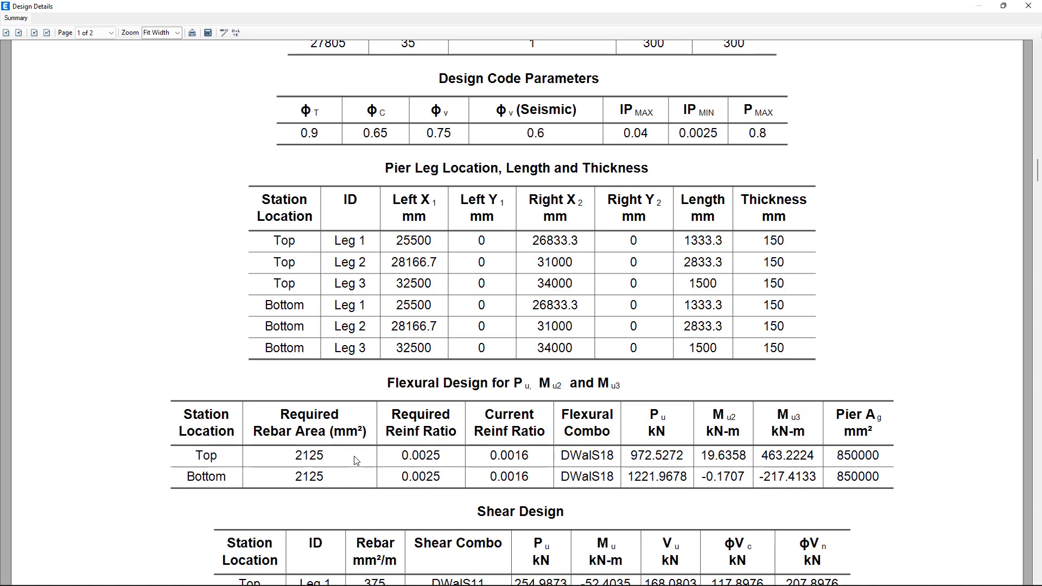
pyautogui.scroll(-4, 356, 460)
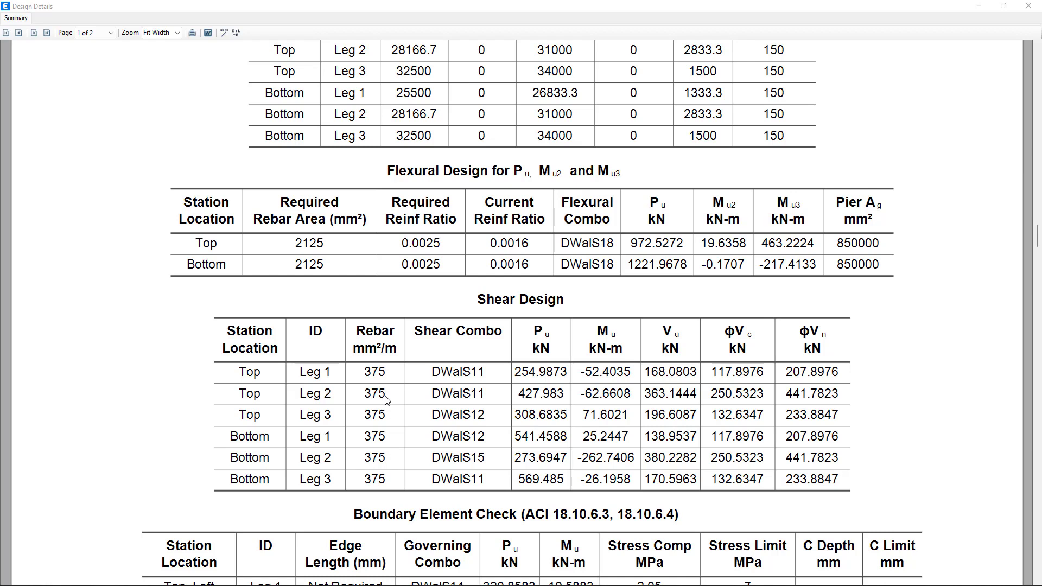
pyautogui.click(1027, 6)
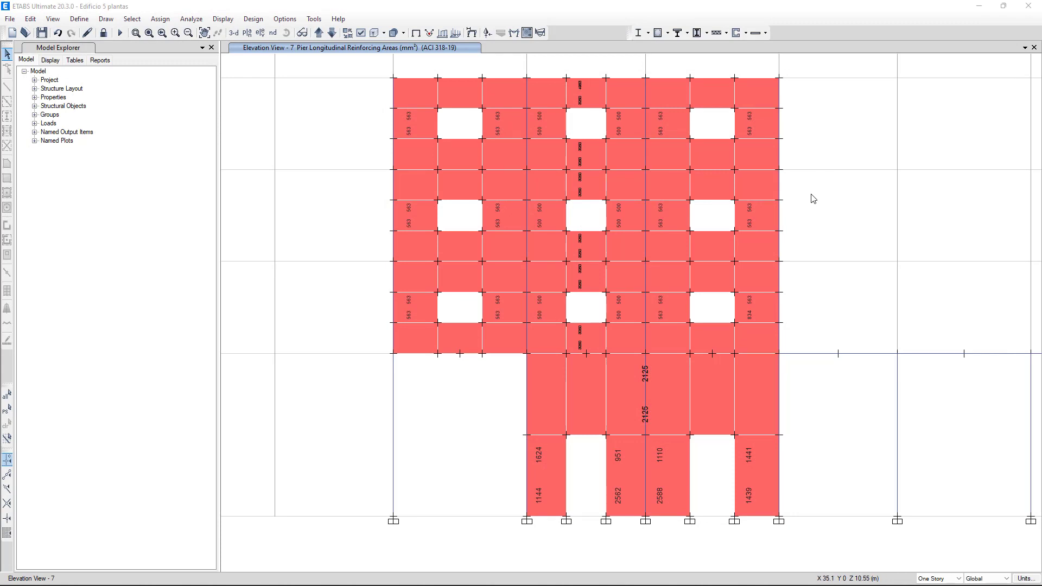
# Step: Display the Spandrel Longitudinal Reinforcing design output on the elevation of grid line 7
pyautogui.click(745, 34)
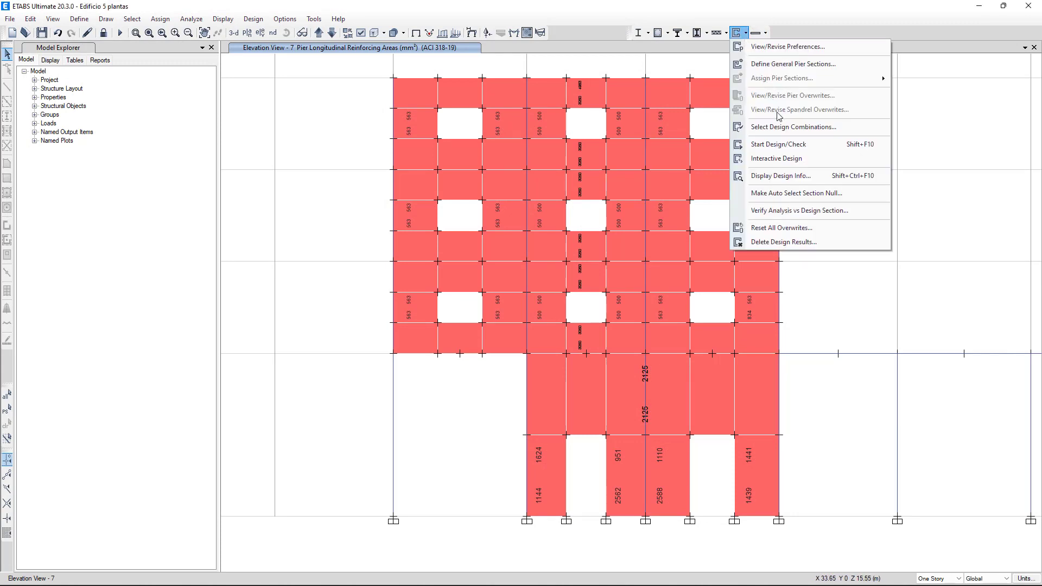
pyautogui.click(775, 176)
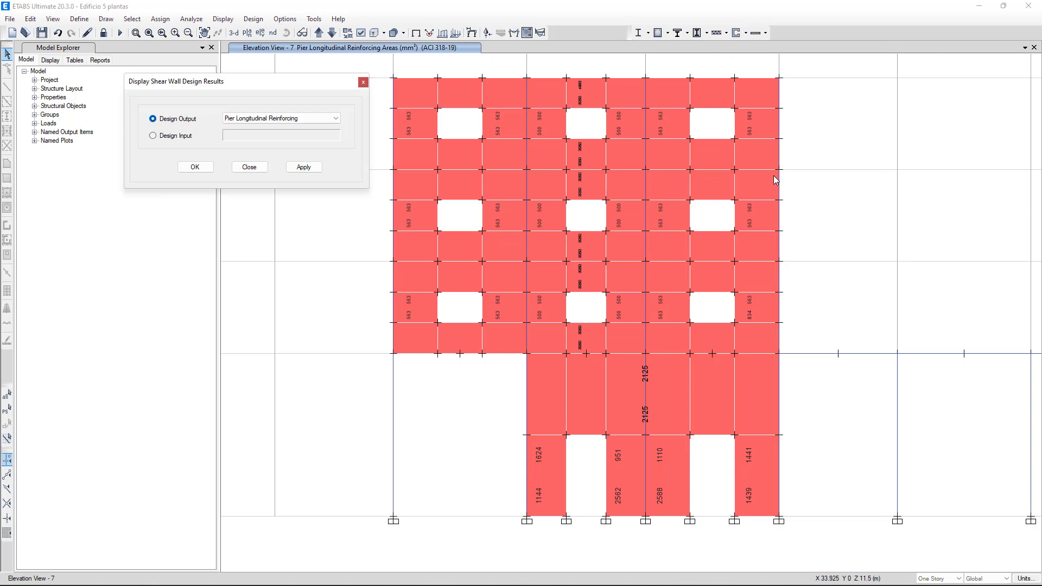
pyautogui.click(304, 121)
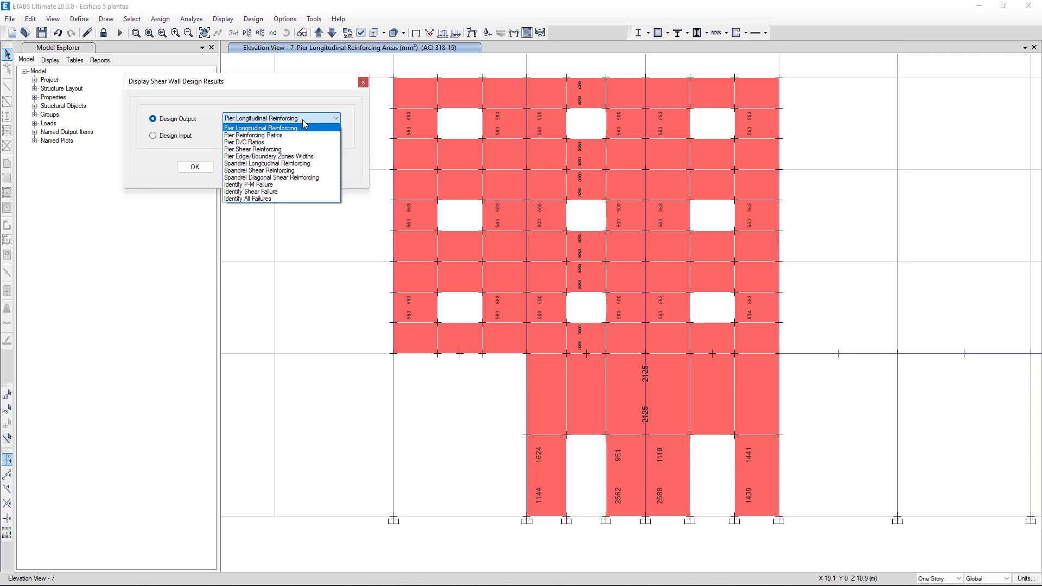
pyautogui.click(266, 164)
pyautogui.click(293, 168)
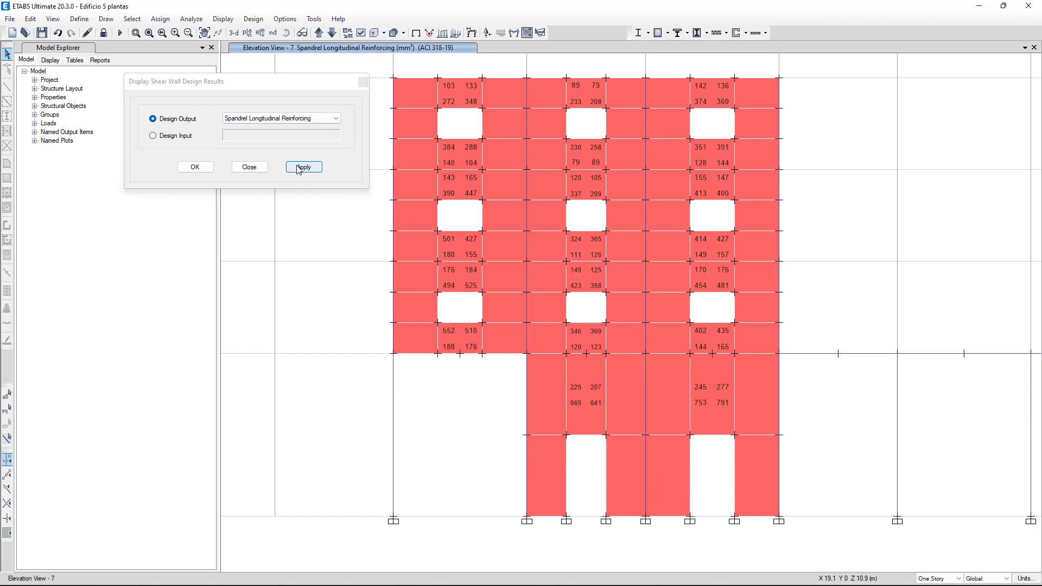
pyautogui.click(250, 167)
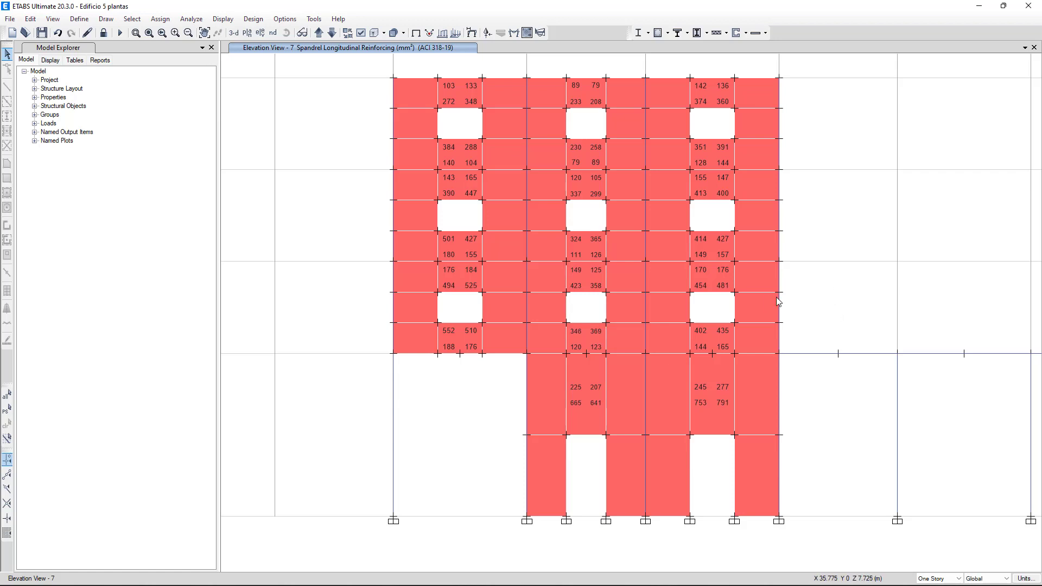
# Step: Review the design details of spandrel SD at Story2 at full page width, examining its flexural, shear and diagonal reinforcement tables
pyautogui.rightClick(579, 285)
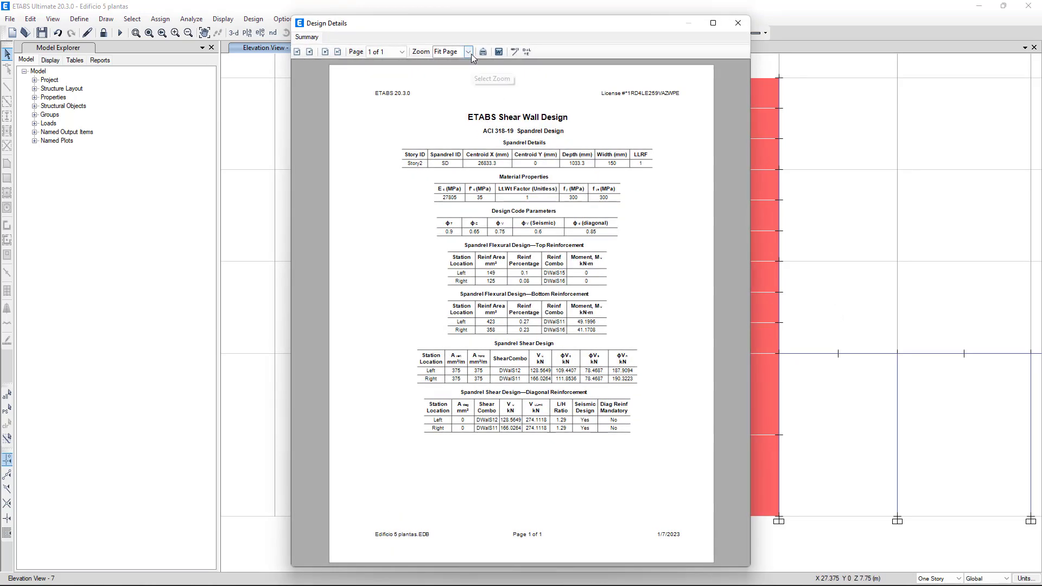
pyautogui.click(467, 52)
pyautogui.click(457, 130)
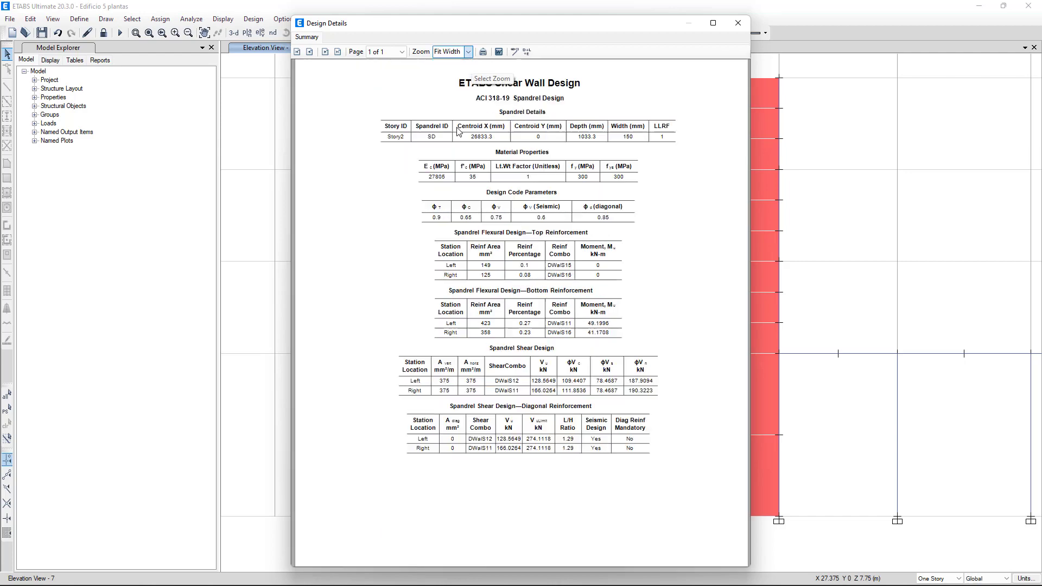
pyautogui.click(713, 23)
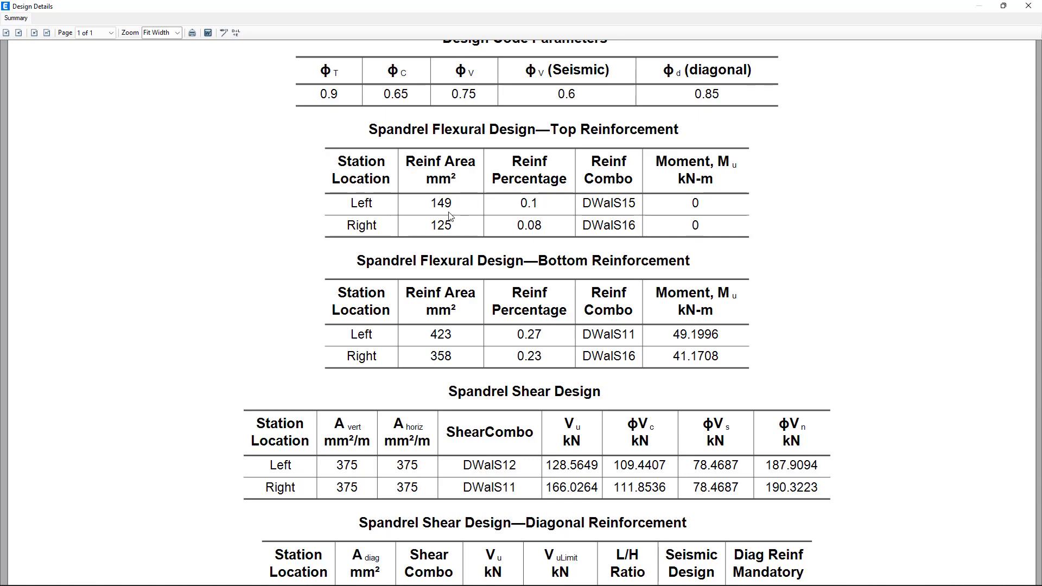
pyautogui.scroll(5, 453, 223)
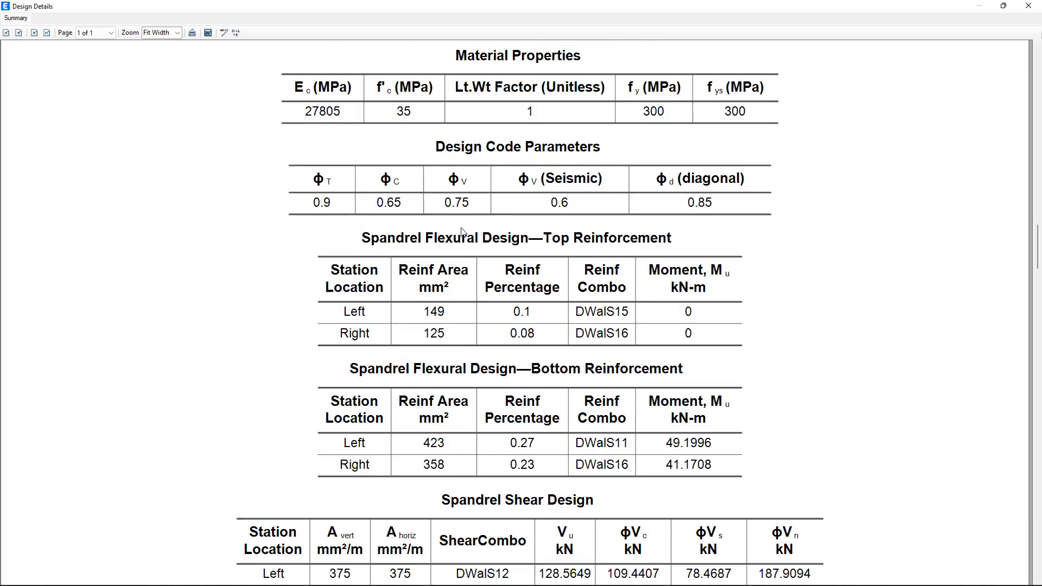
pyautogui.scroll(-6, 465, 231)
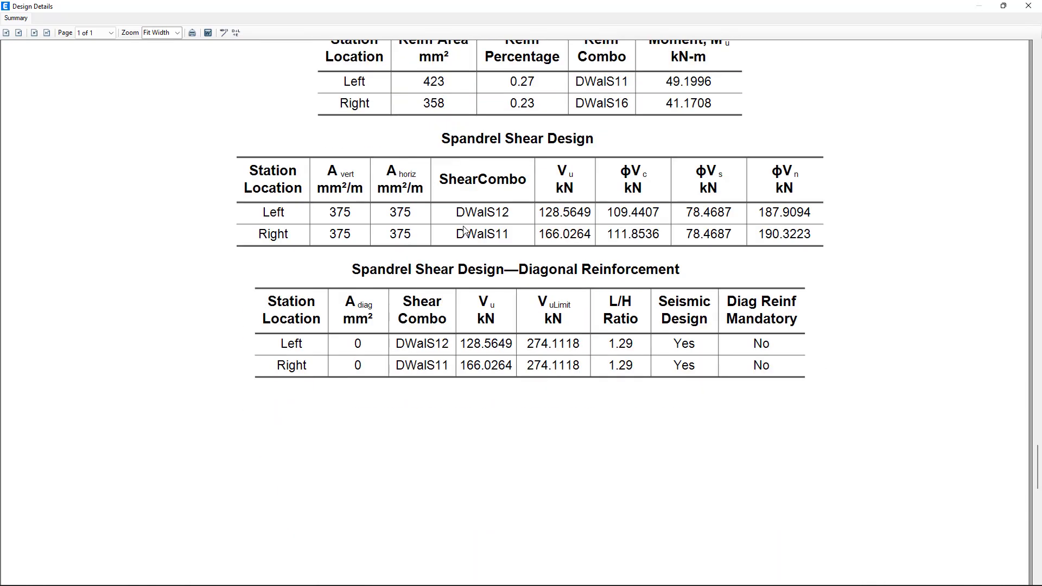
pyautogui.scroll(4, 464, 231)
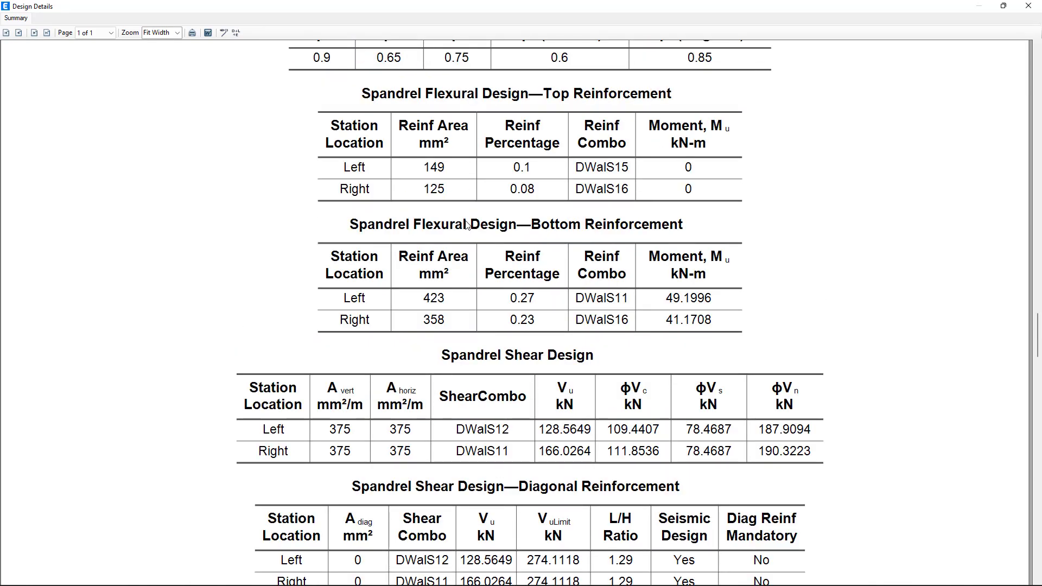
pyautogui.click(1029, 8)
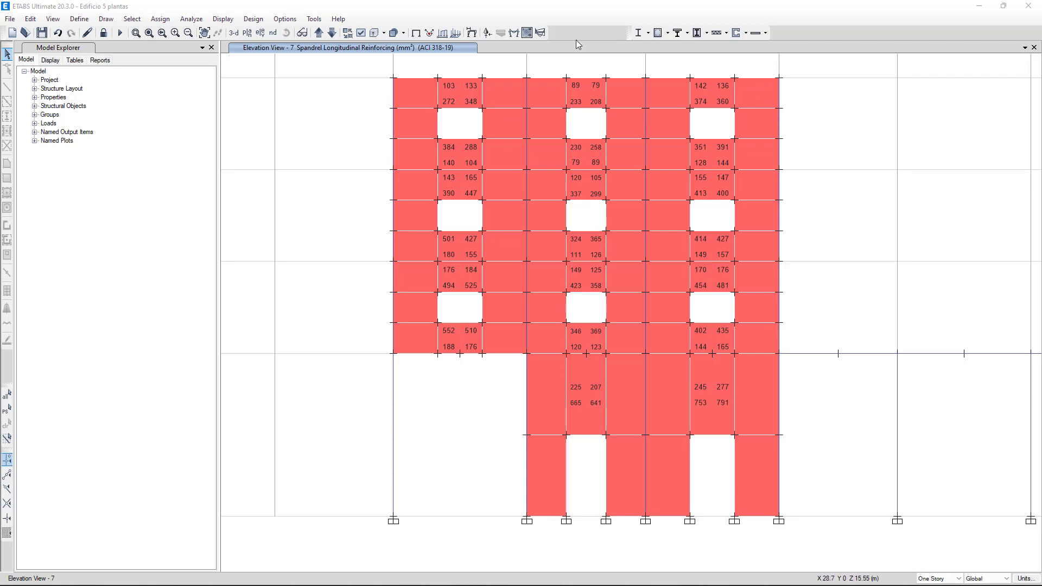
# Step: Display the Moment 3-3 diagram for combination 1.2CP+1.6CU on both piers and spandrels
pyautogui.click(513, 34)
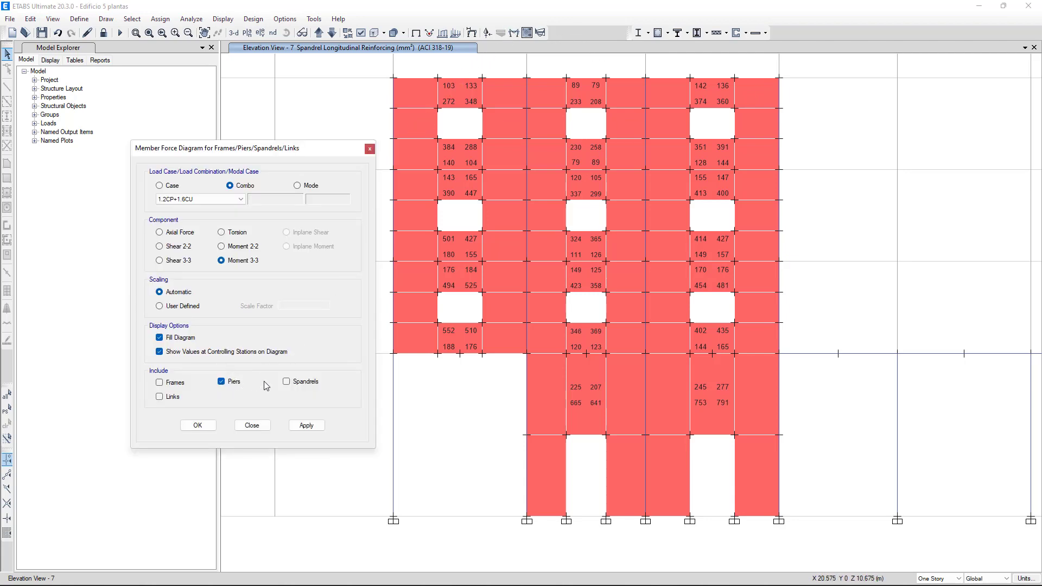
pyautogui.click(286, 382)
pyautogui.click(305, 426)
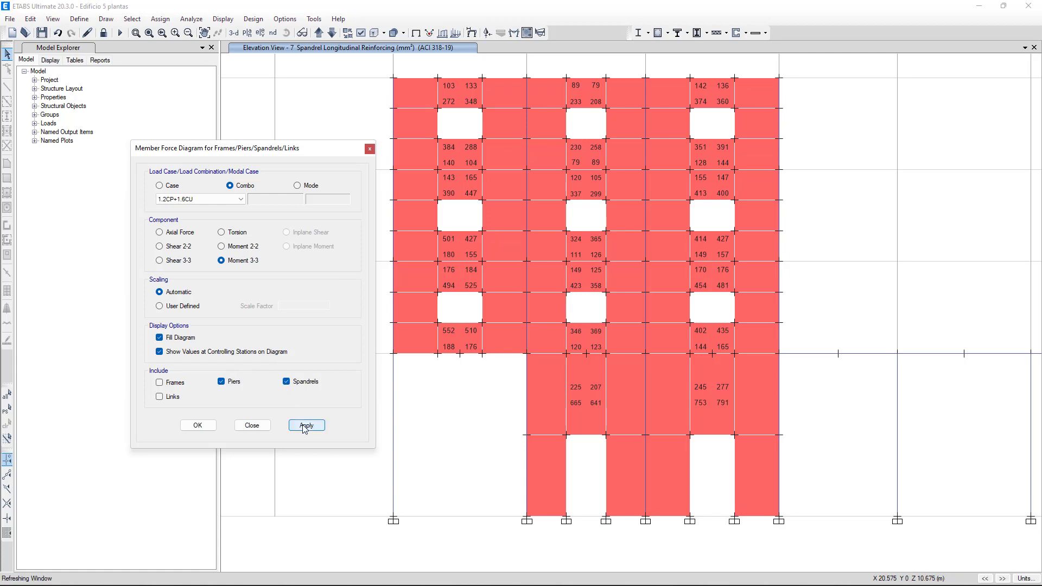
# Step: Inspect the shear and moment diagrams of spandrels SC and SD at Story2, and return the elevation to the undeformed shape
pyautogui.rightClick(452, 277)
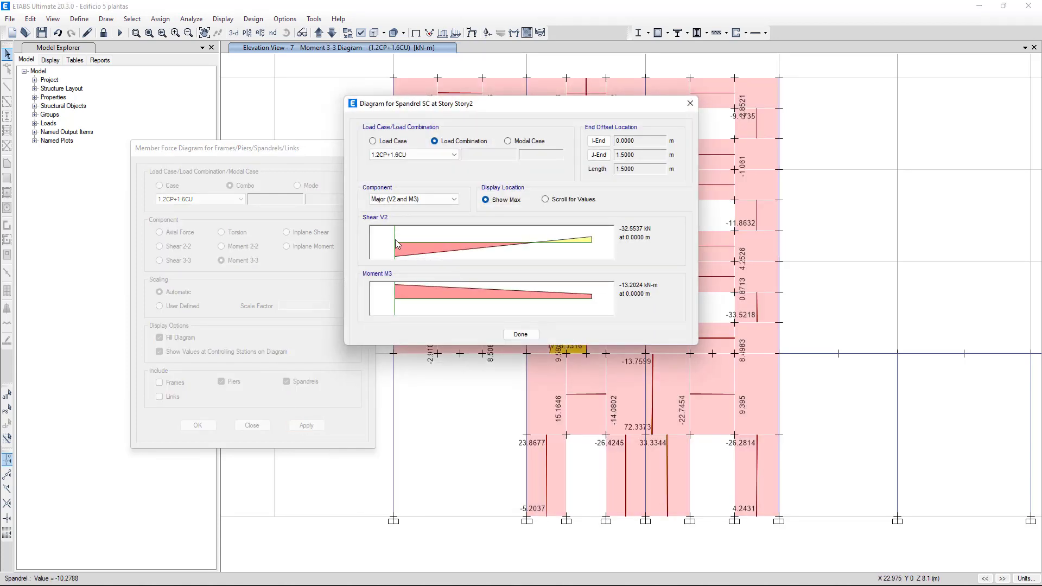
pyautogui.click(521, 334)
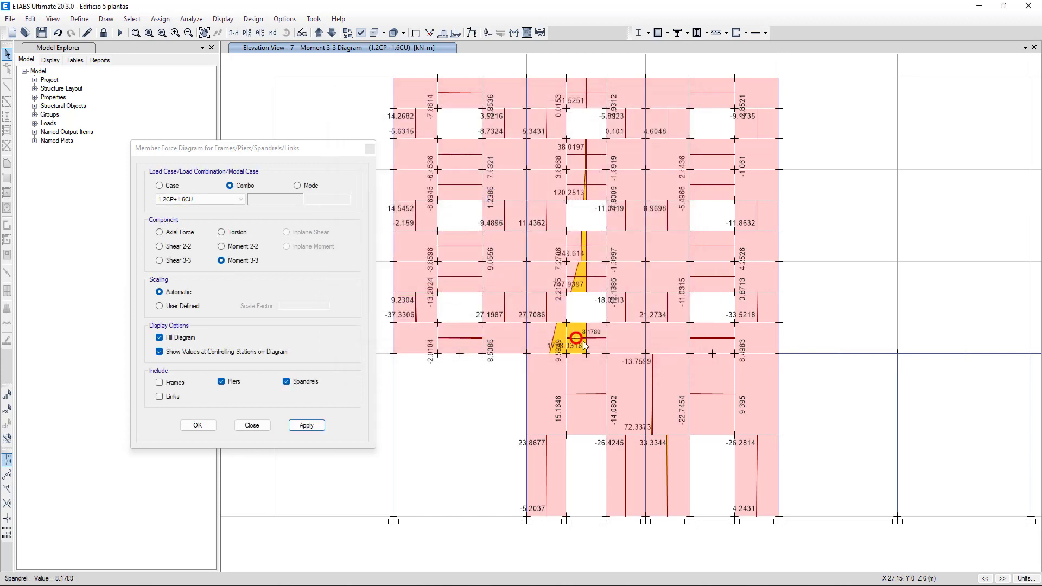
pyautogui.rightClick(581, 345)
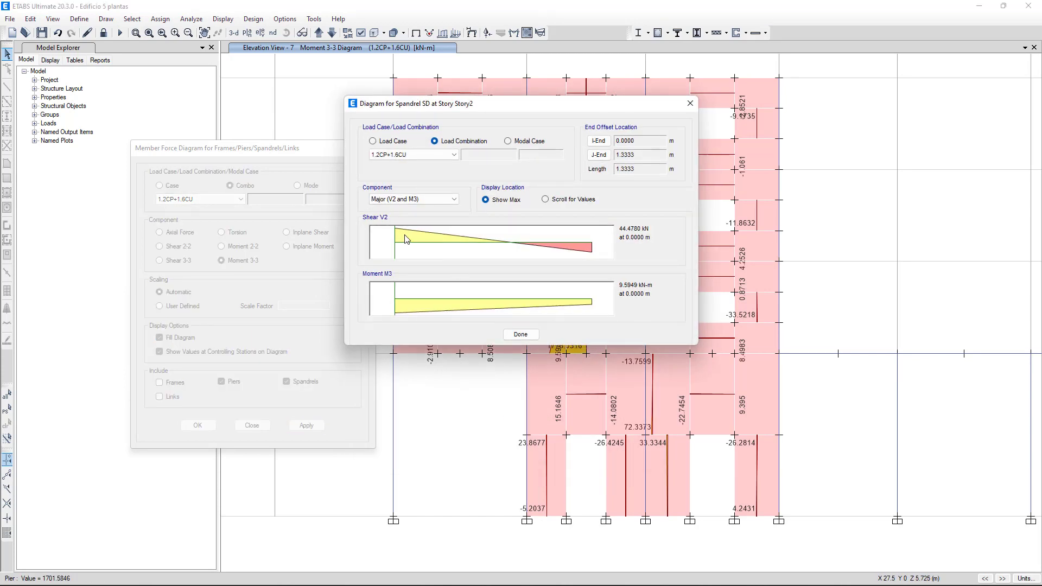
pyautogui.click(521, 335)
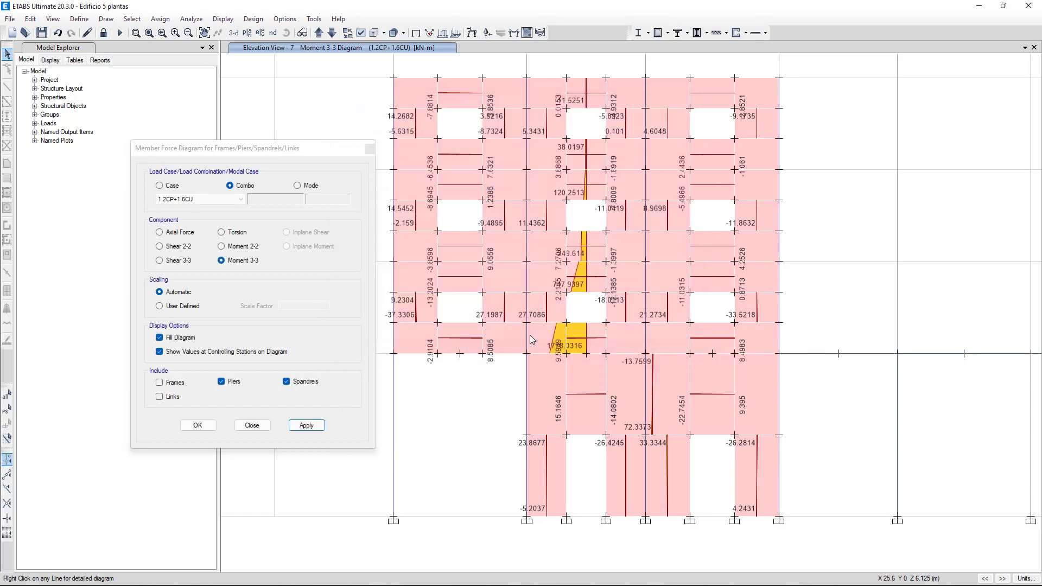
pyautogui.click(251, 425)
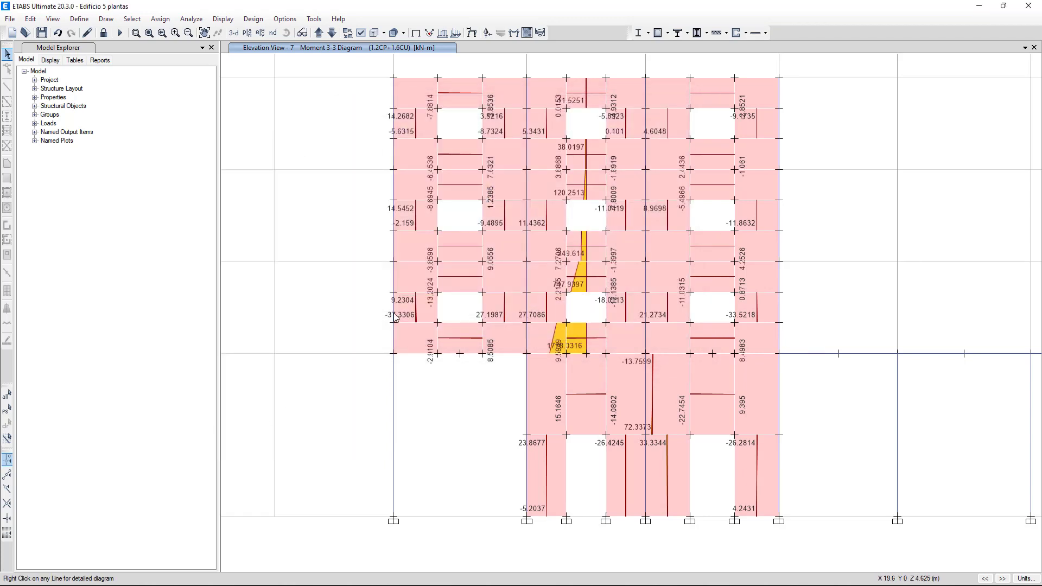
pyautogui.click(415, 33)
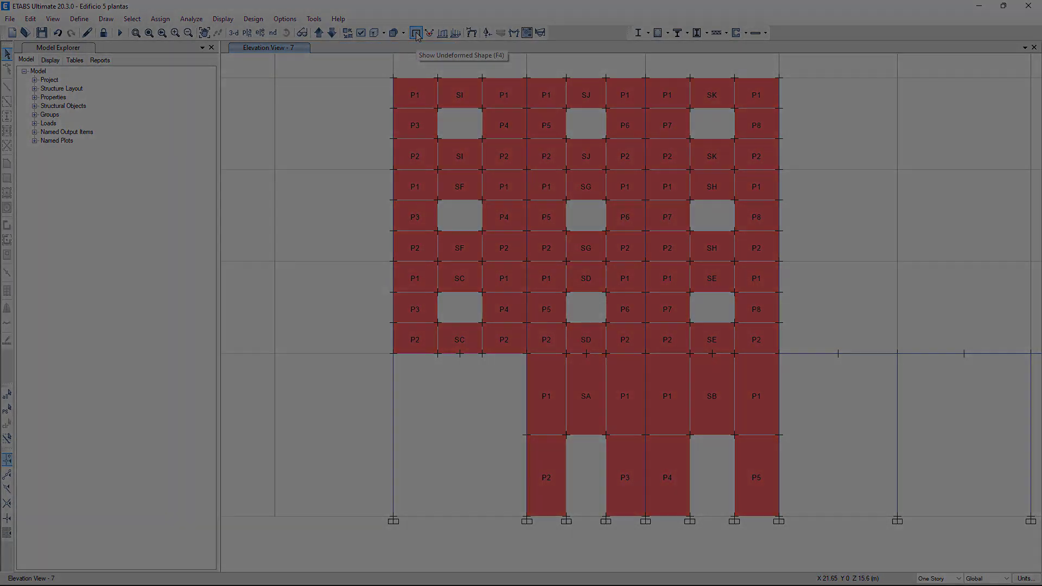